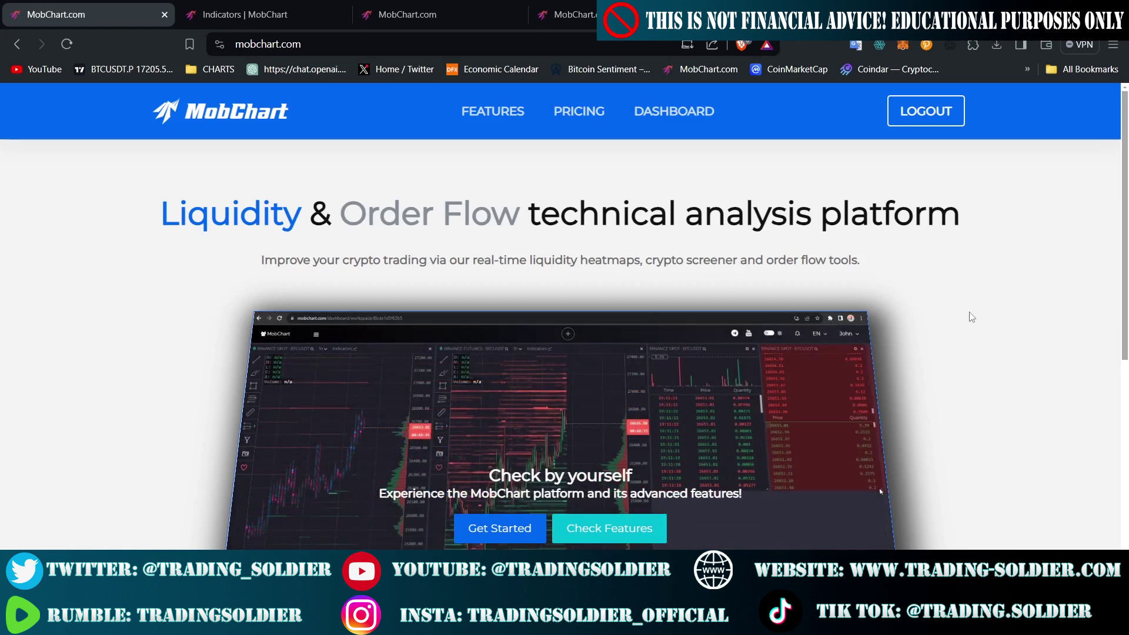
# Step: Open the pricing page and compare the features of the Free, Pro and Premium monthly plans
pyautogui.scroll(-6, 971, 317)
pyautogui.scroll(7, 971, 317)
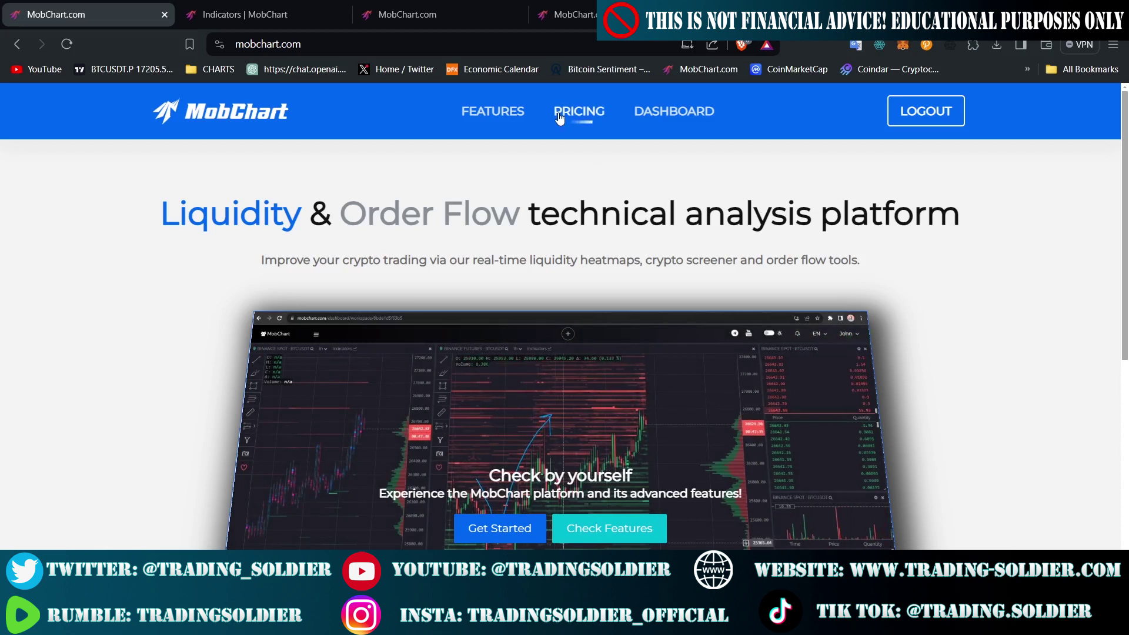
pyautogui.click(579, 111)
pyautogui.click(508, 280)
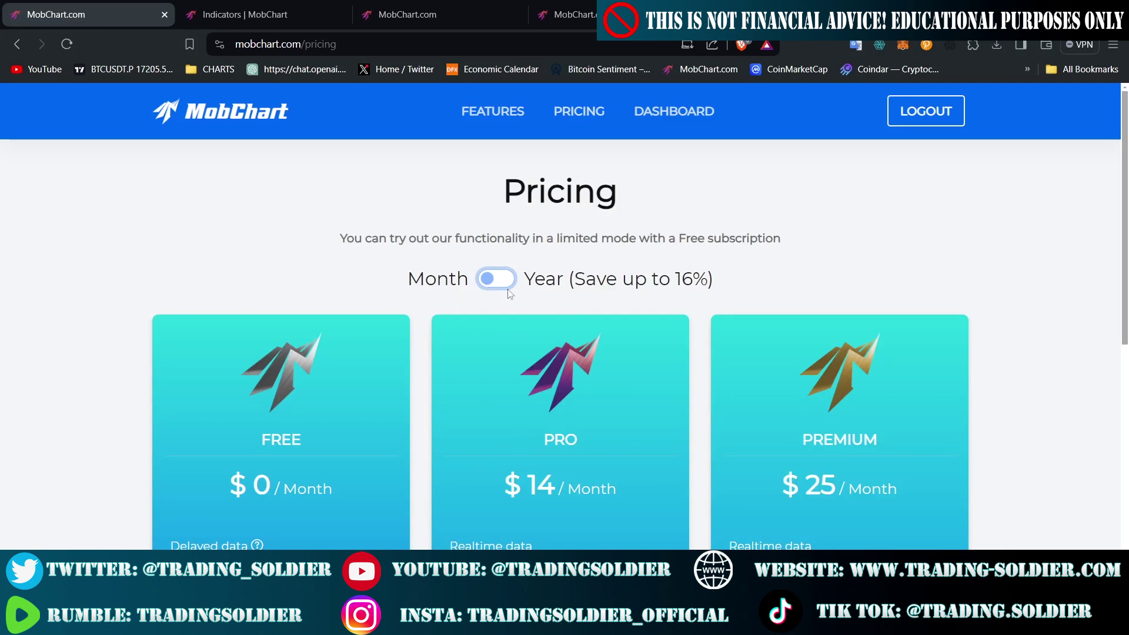
pyautogui.scroll(-1, 581, 430)
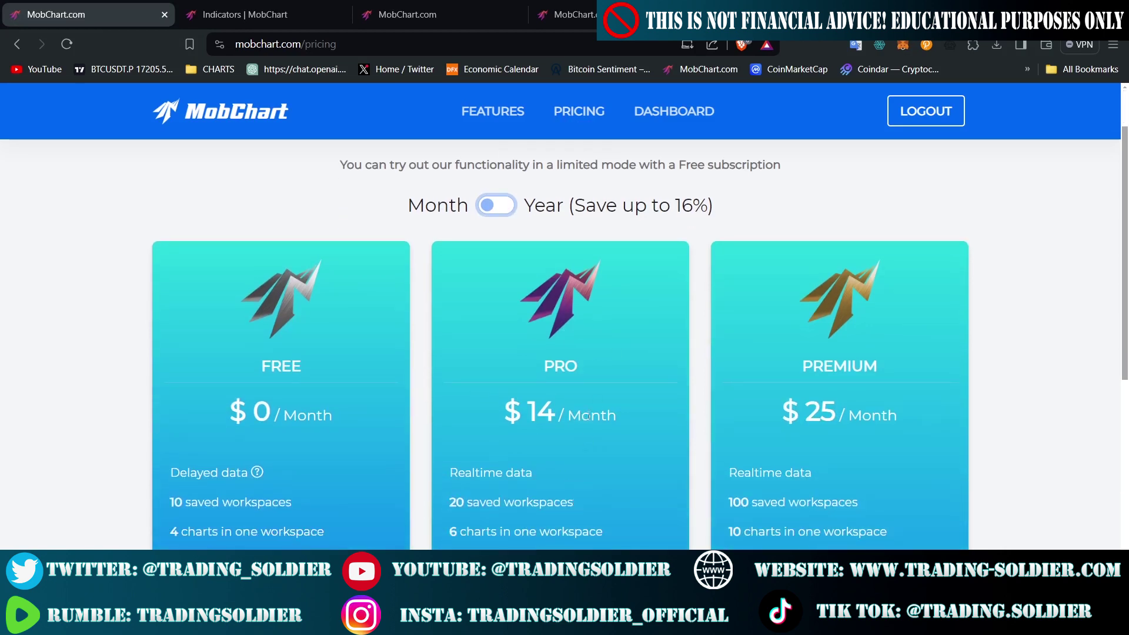
pyautogui.scroll(-2, 309, 451)
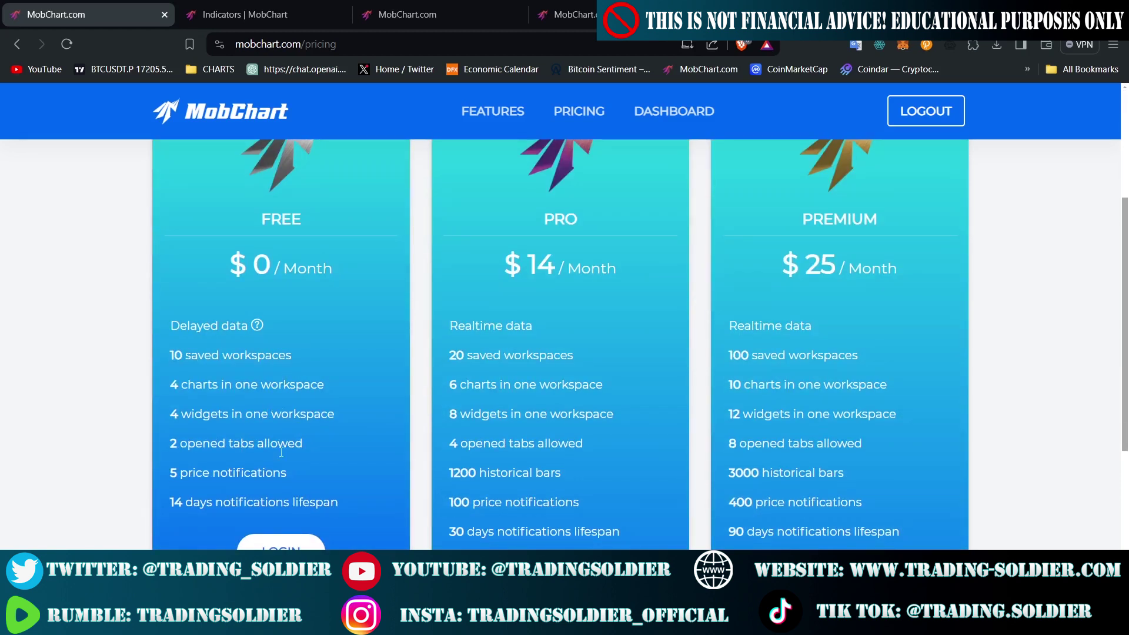
pyautogui.scroll(1, 309, 262)
pyautogui.scroll(-2, 317, 353)
pyautogui.scroll(2, 325, 377)
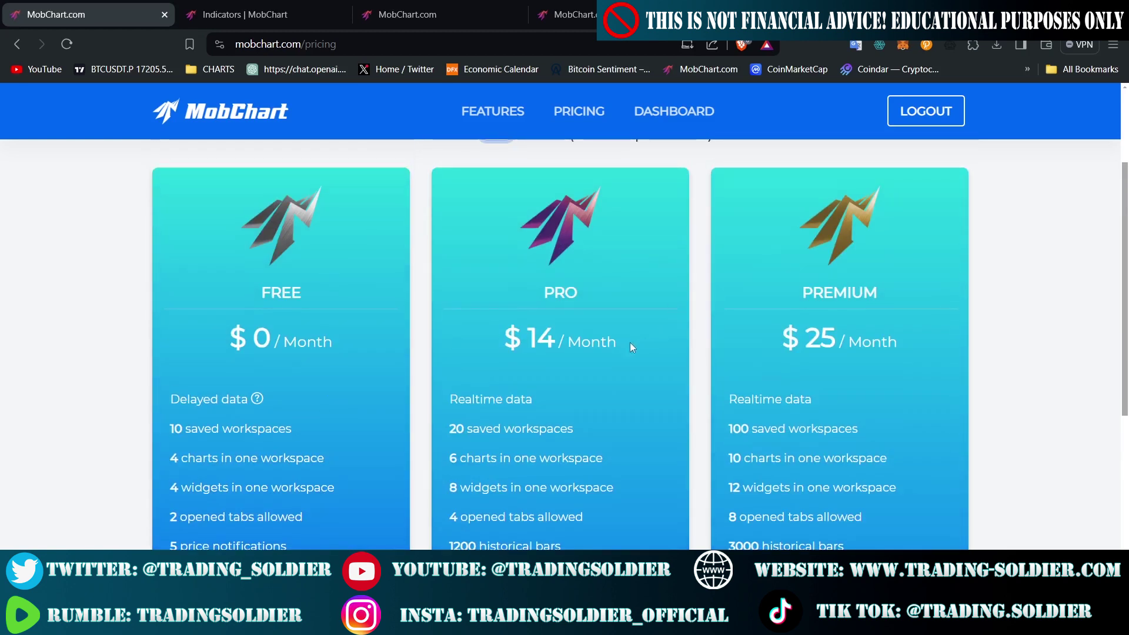
pyautogui.scroll(-1, 555, 345)
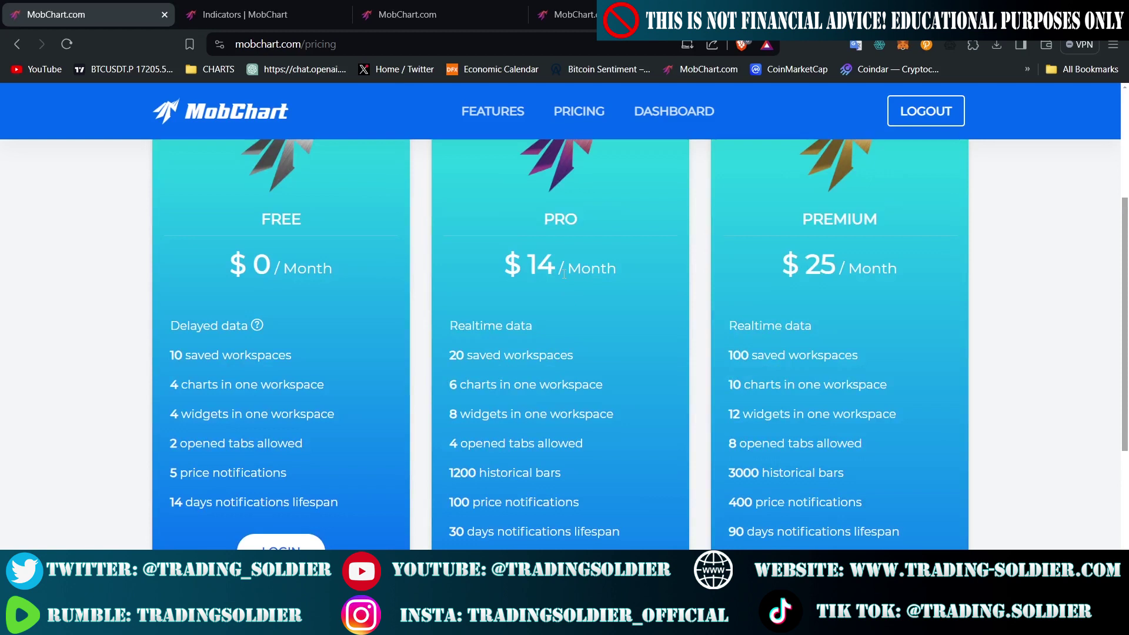
pyautogui.scroll(2, 551, 306)
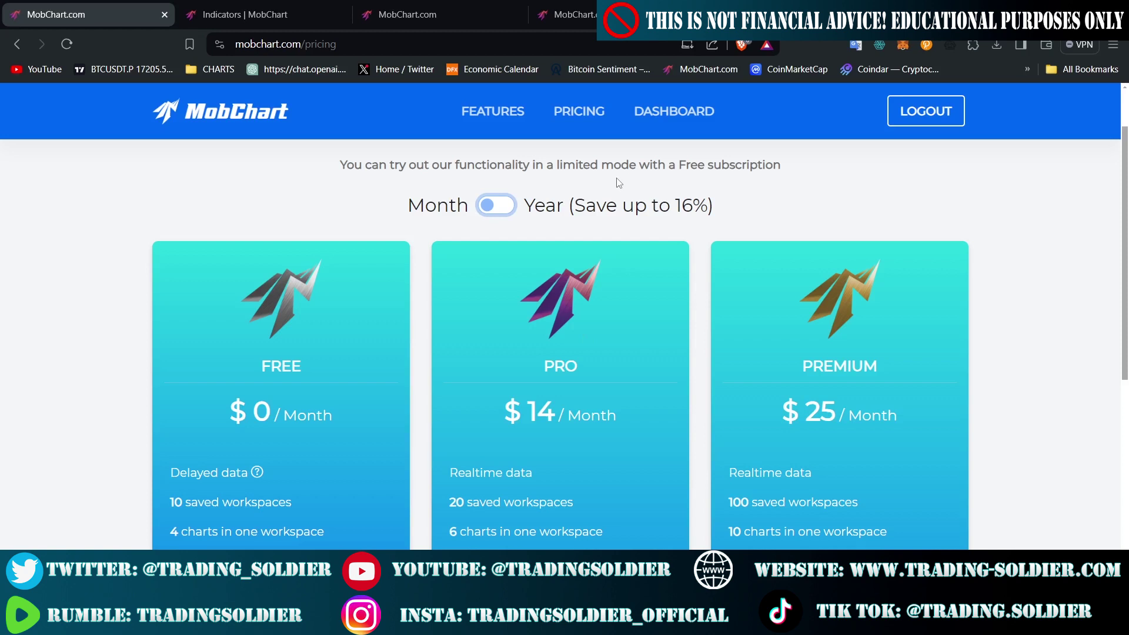
pyautogui.scroll(2, 587, 314)
# Step: Switch to the BTCUSDT chart workspace and review the exchanges selectable for the chart
pyautogui.click(244, 5)
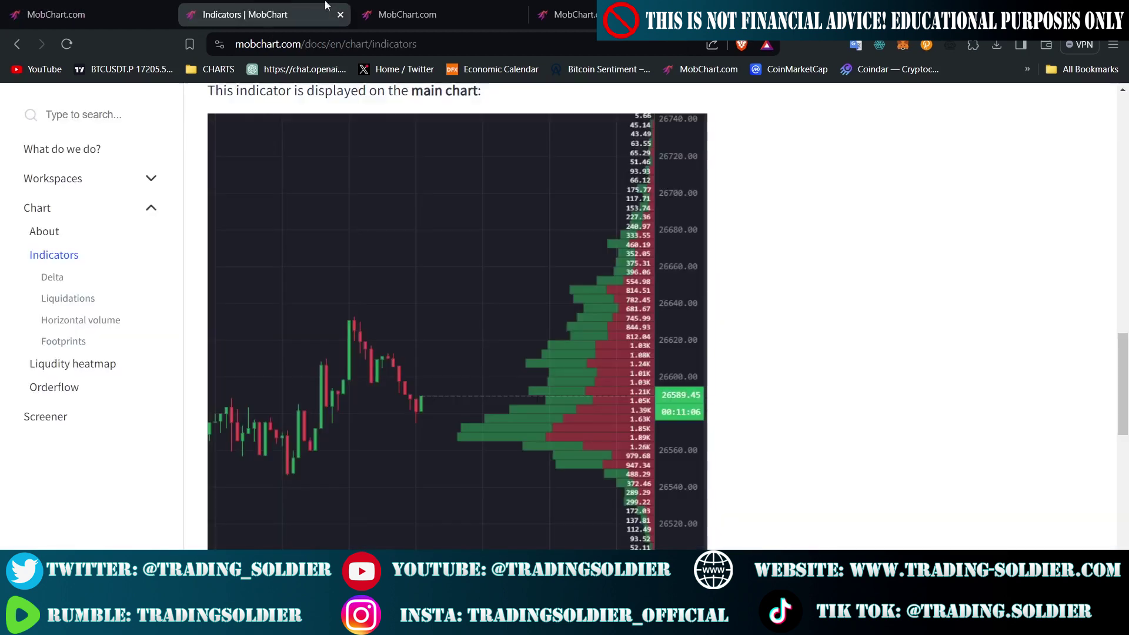
pyautogui.click(391, 14)
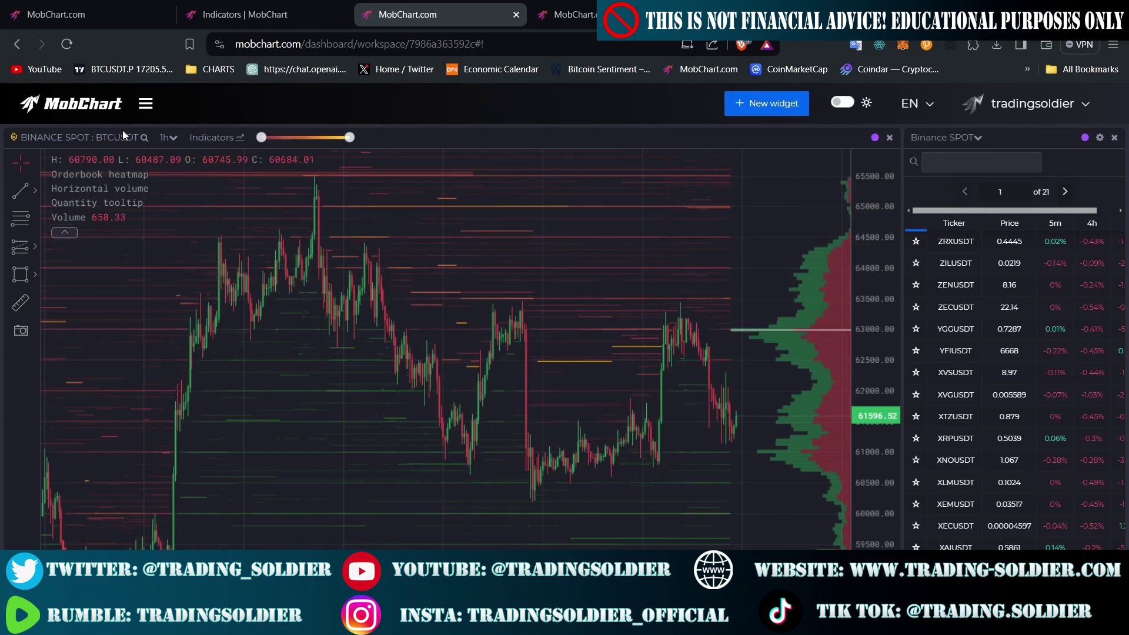
pyautogui.click(61, 140)
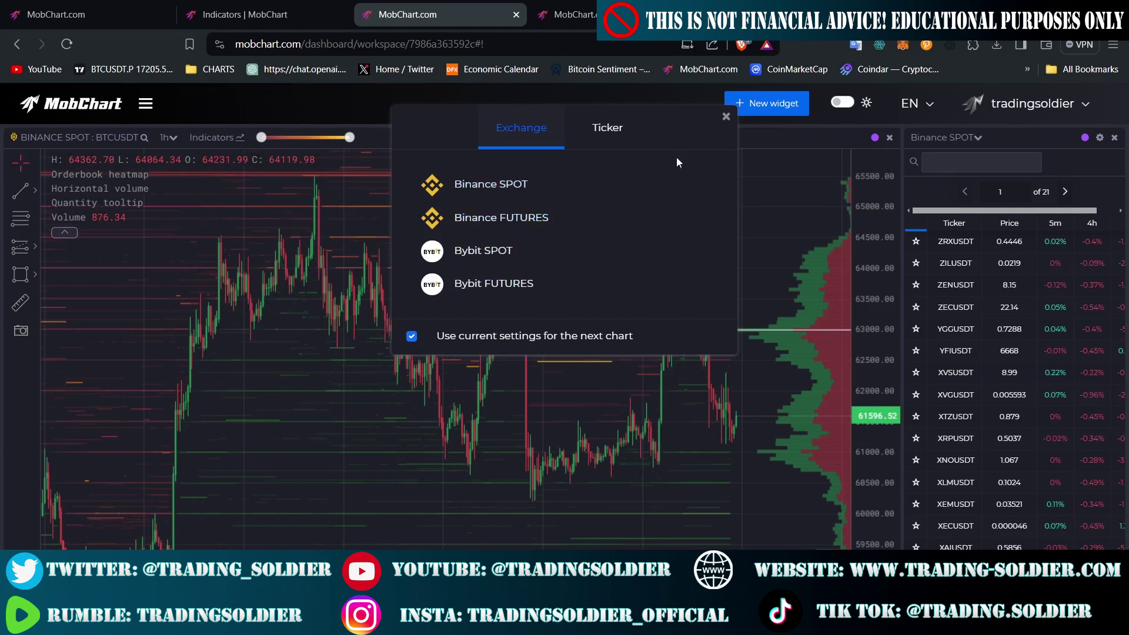
pyautogui.click(726, 117)
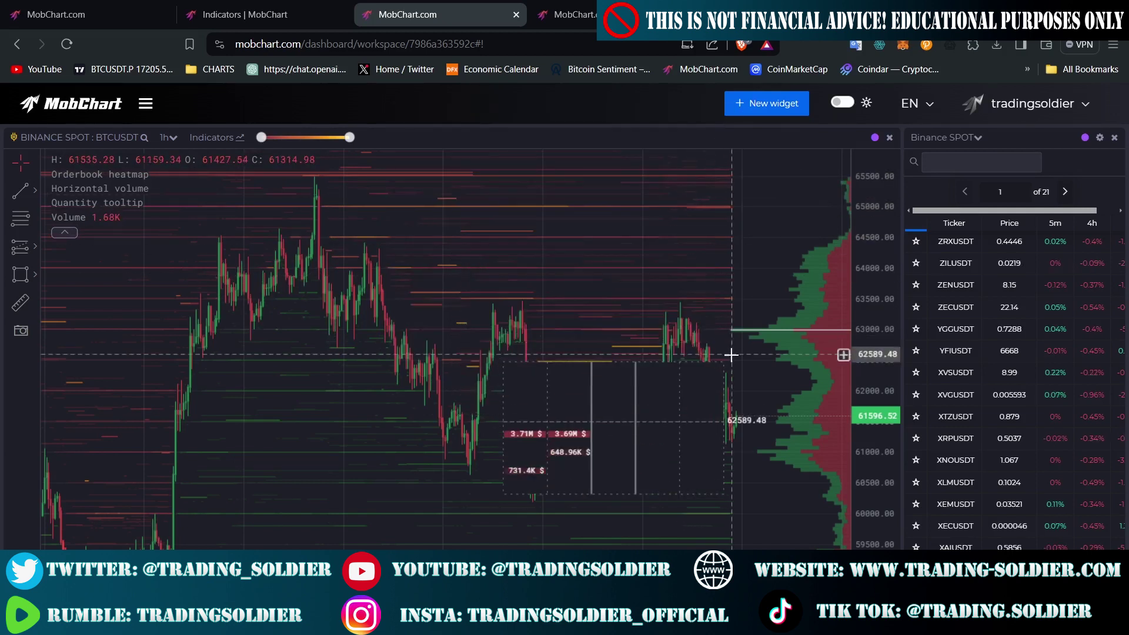
pyautogui.click(71, 139)
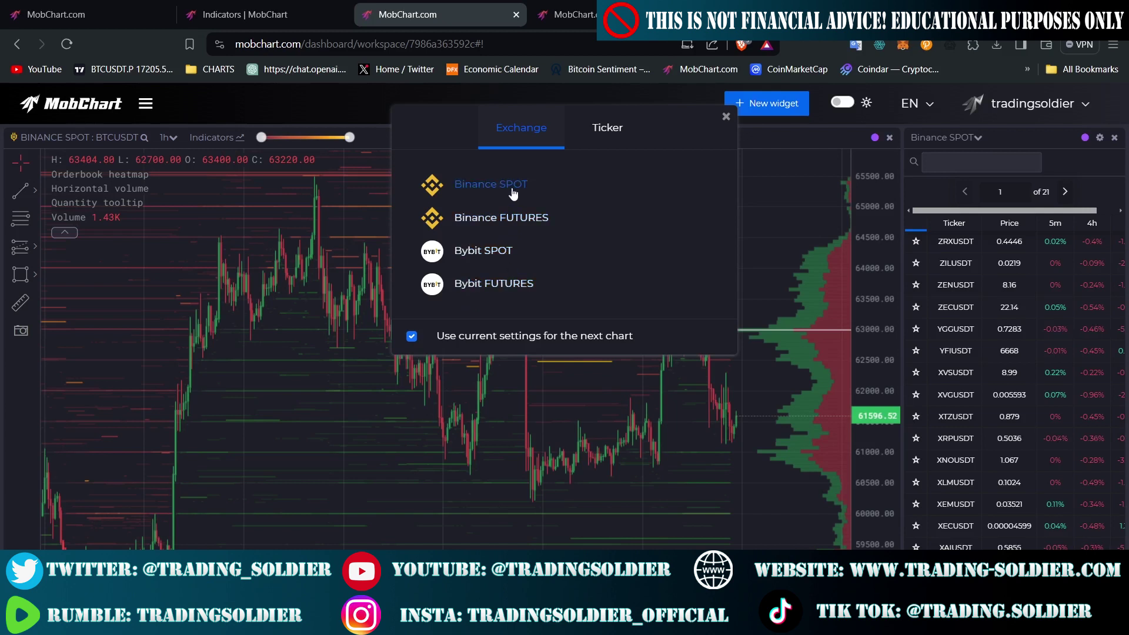
pyautogui.click(725, 116)
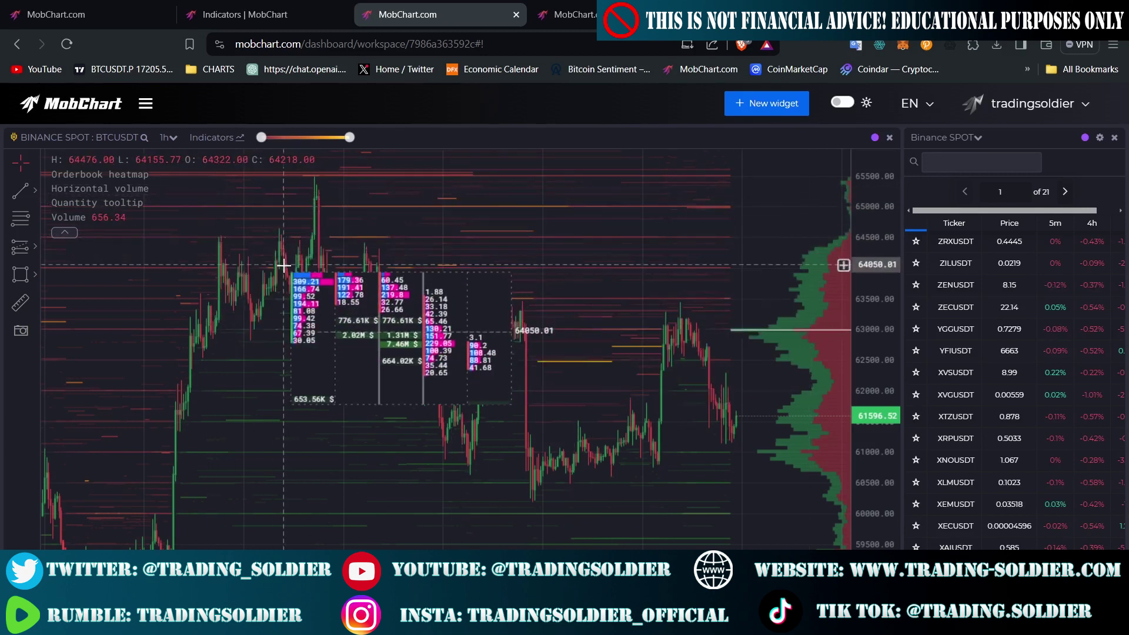
# Step: Look over the indicators offered for the main chart and recheck the Free plan's limits on the pricing page
pyautogui.moveTo(82, 221)
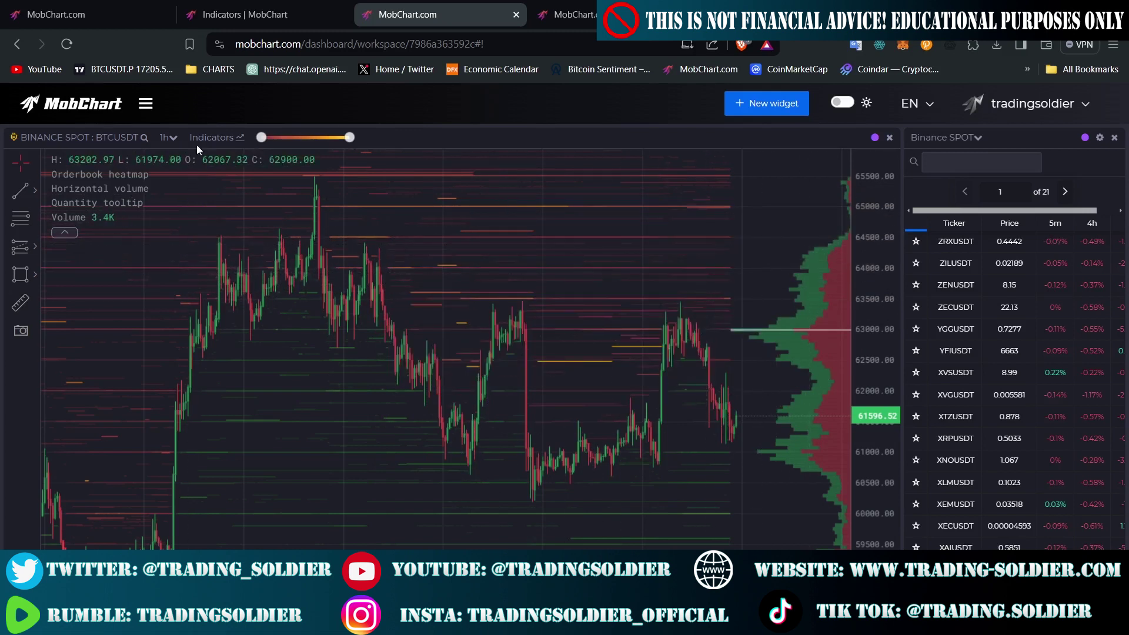
pyautogui.click(232, 138)
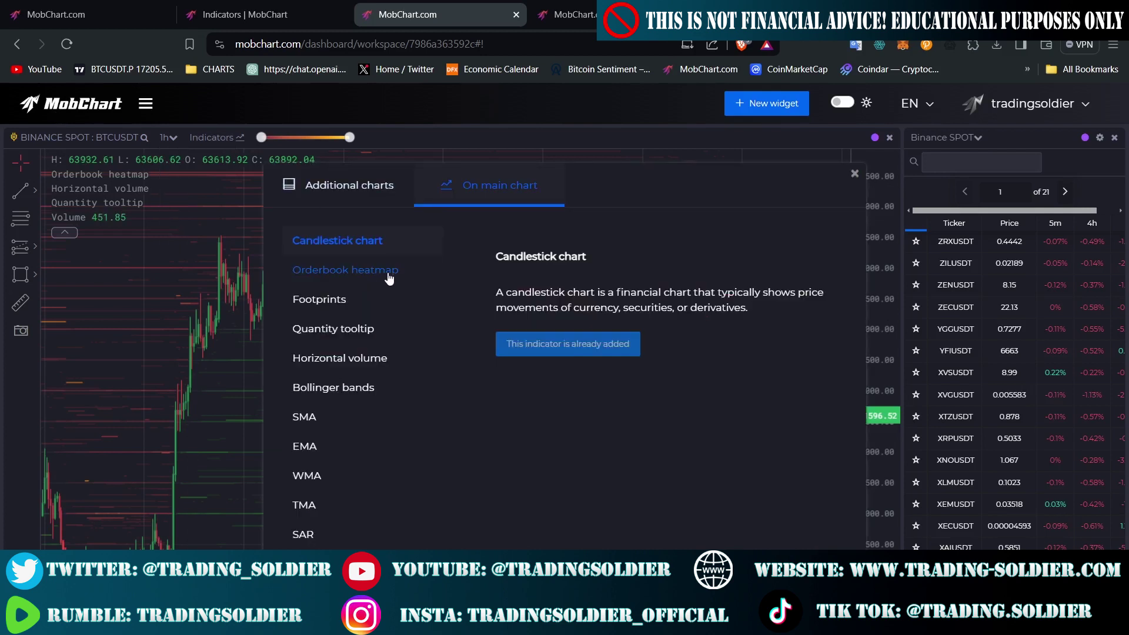
pyautogui.click(239, 6)
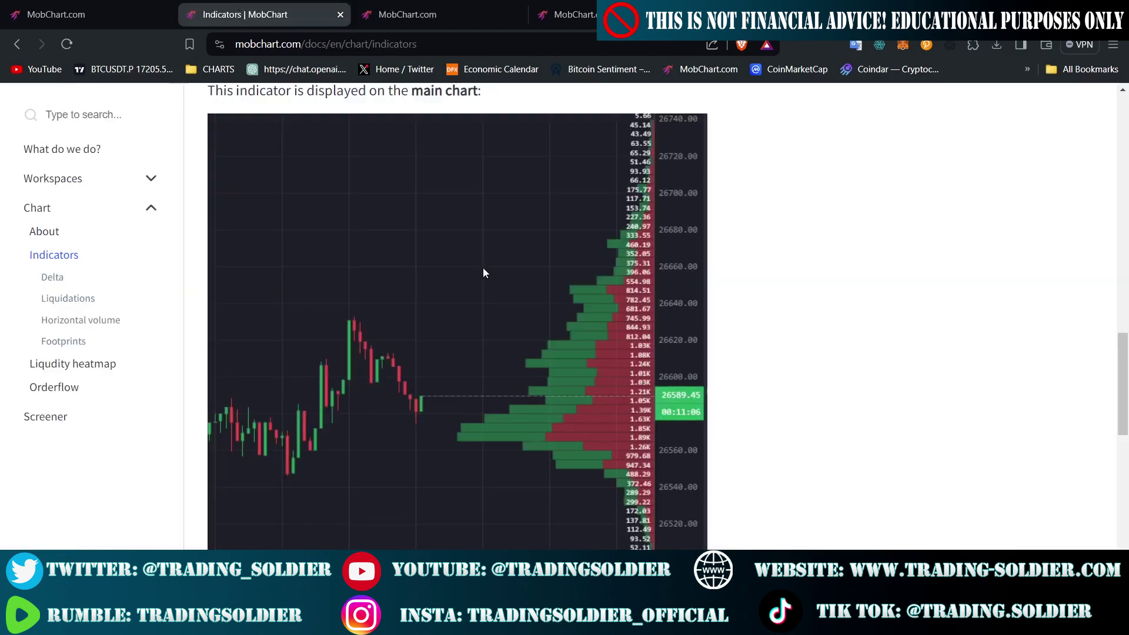
pyautogui.hotkey('ctrl', 'shift', 'Tab')
pyautogui.scroll(-3, 395, 417)
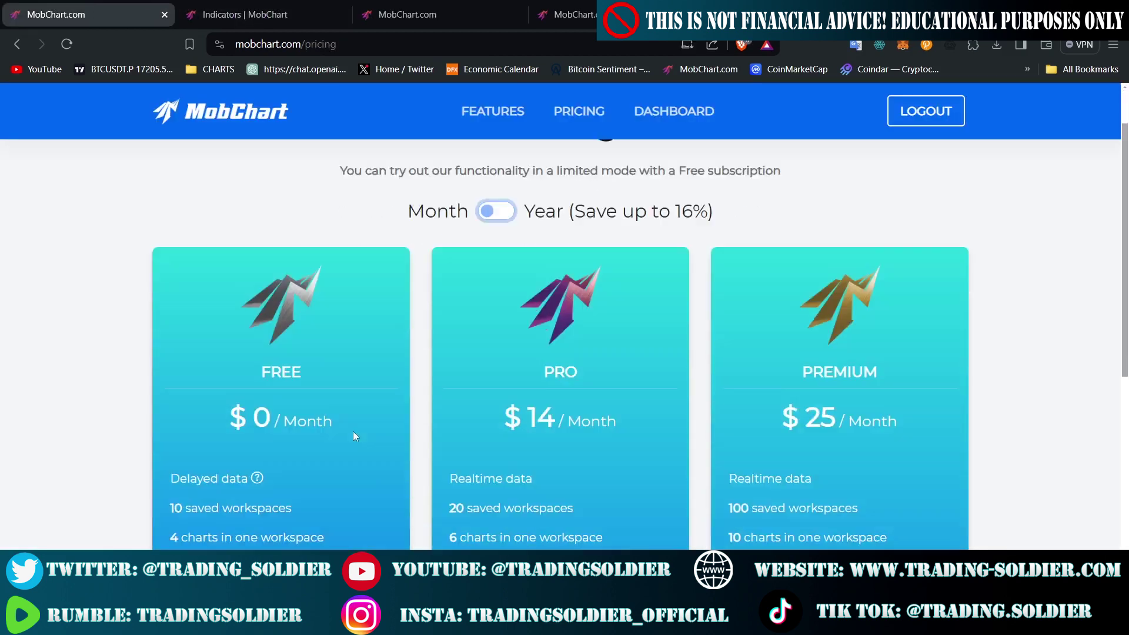
pyautogui.scroll(-3, 220, 478)
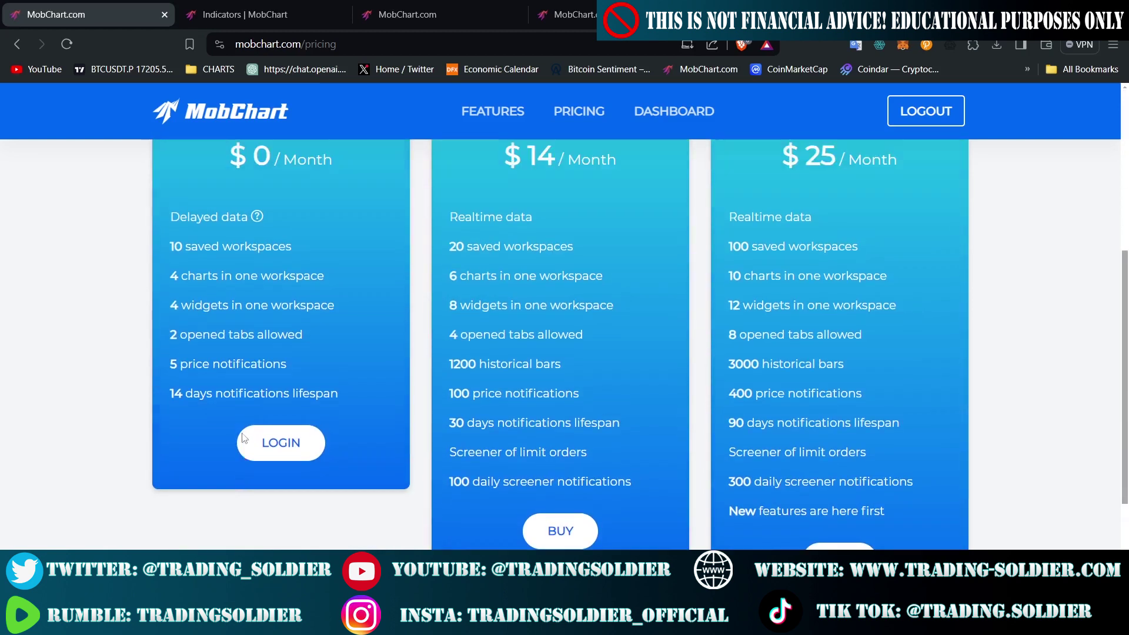
pyautogui.scroll(1, 322, 253)
pyautogui.click(404, 7)
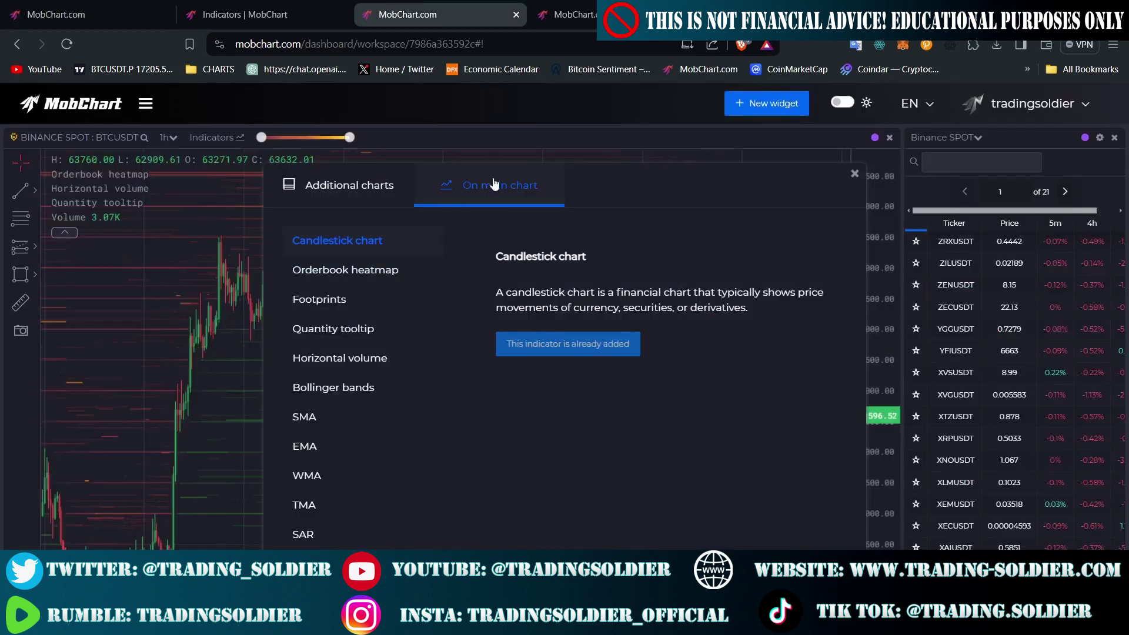
pyautogui.click(855, 175)
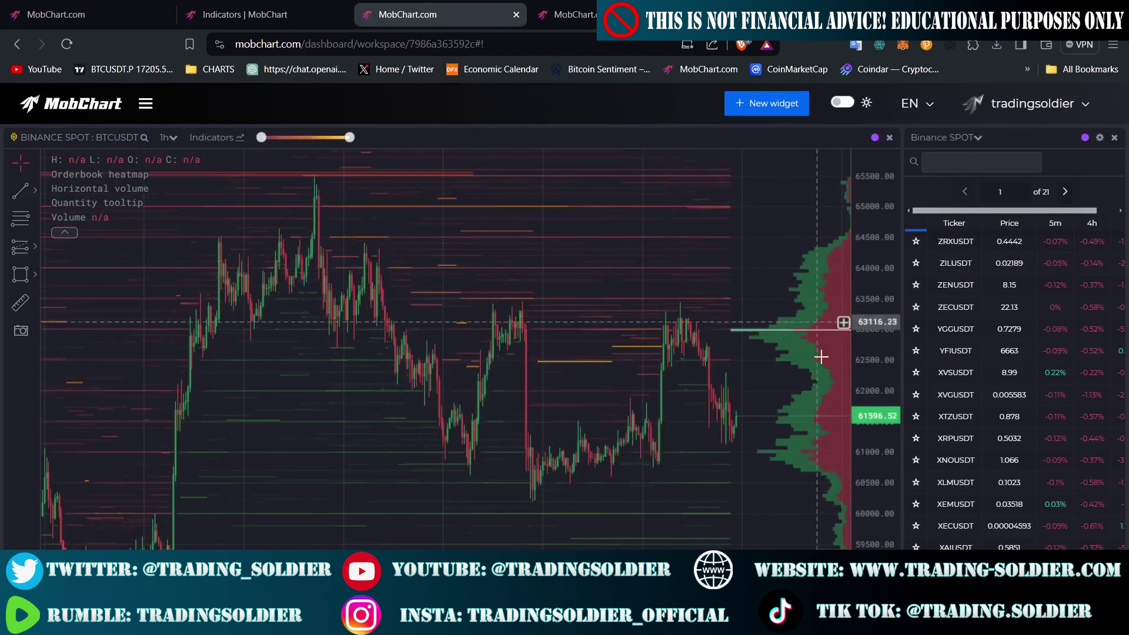
# Step: Narrow the orderbook heatmap's intensity range by raising the lower threshold slightly and lowering the upper one to about two thirds of the scale
pyautogui.moveTo(65, 189)
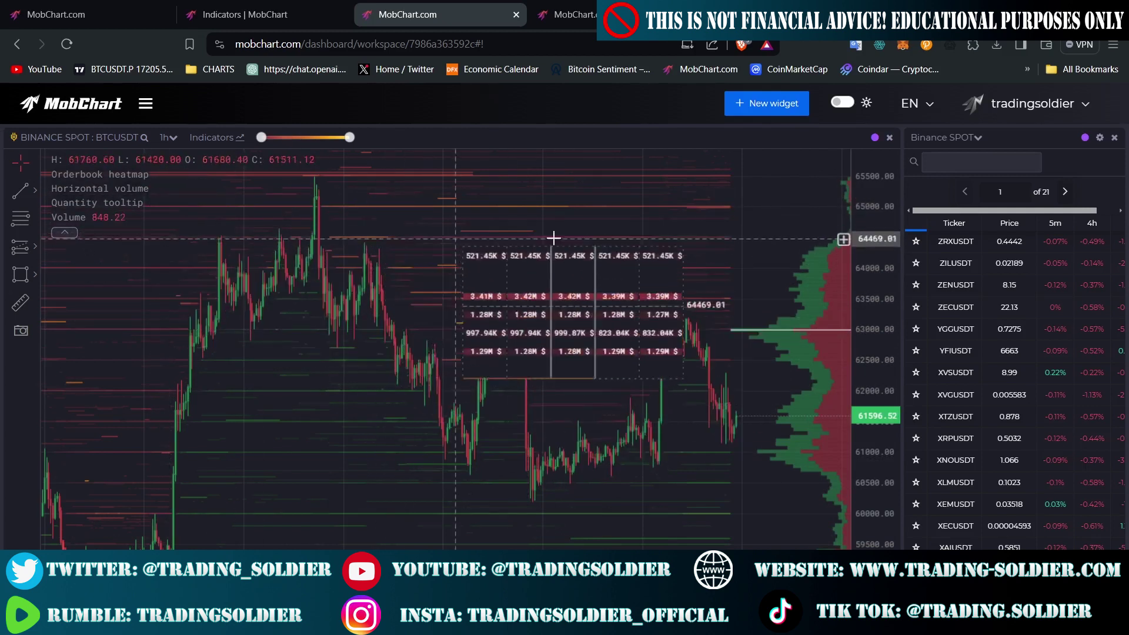
pyautogui.moveTo(130, 191)
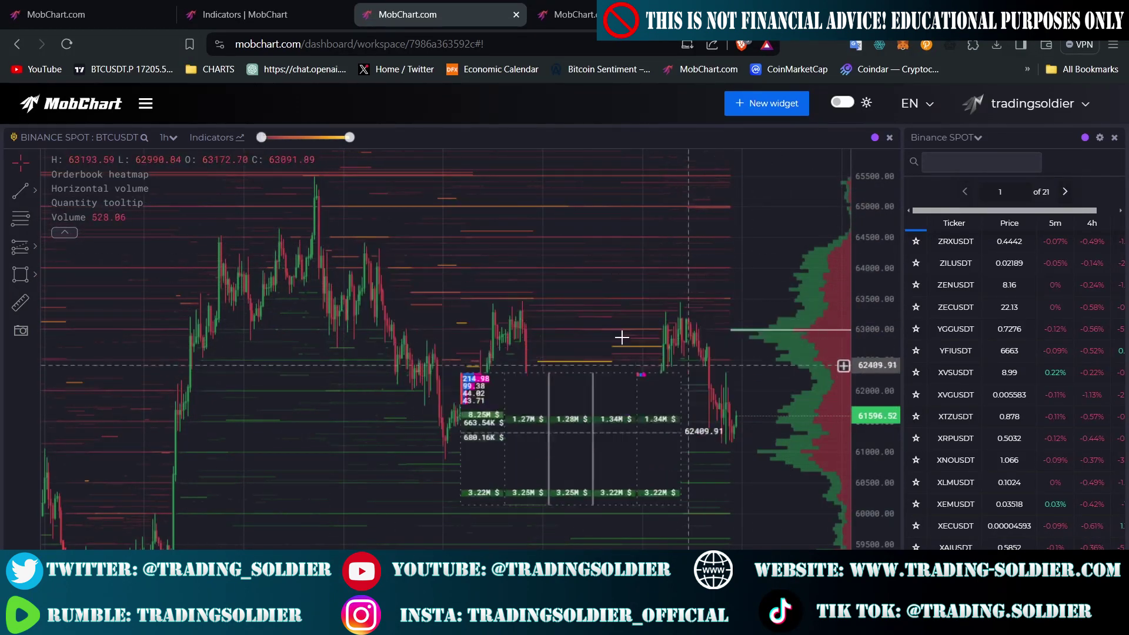
pyautogui.scroll(2, 638, 271)
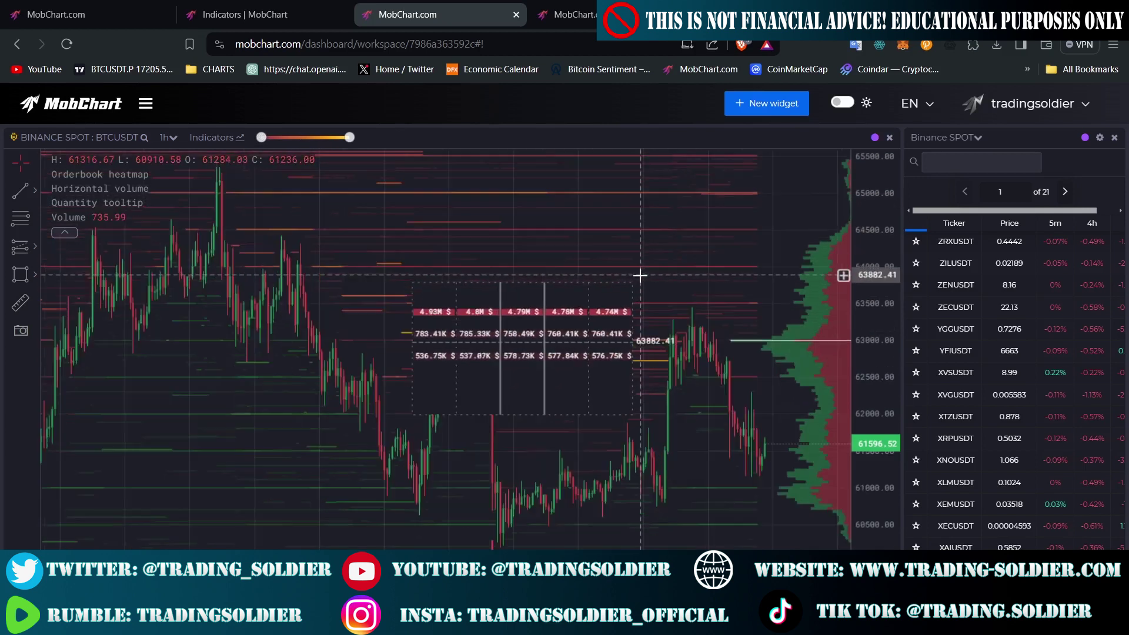
pyautogui.scroll(2, 625, 224)
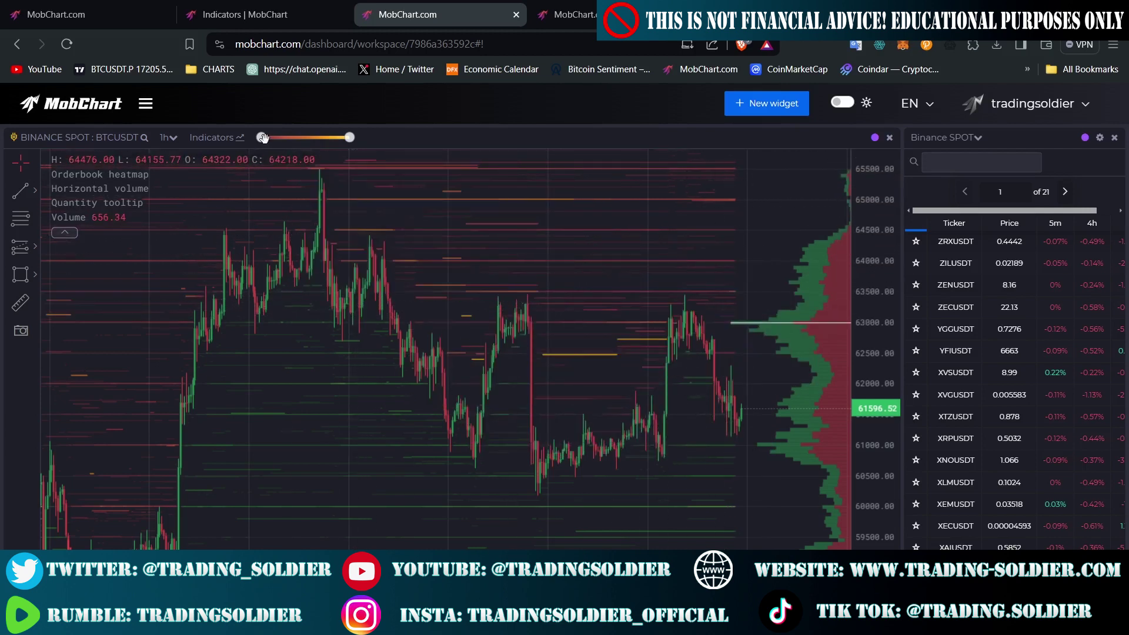
pyautogui.moveTo(262, 137); pyautogui.dragTo(267, 138)
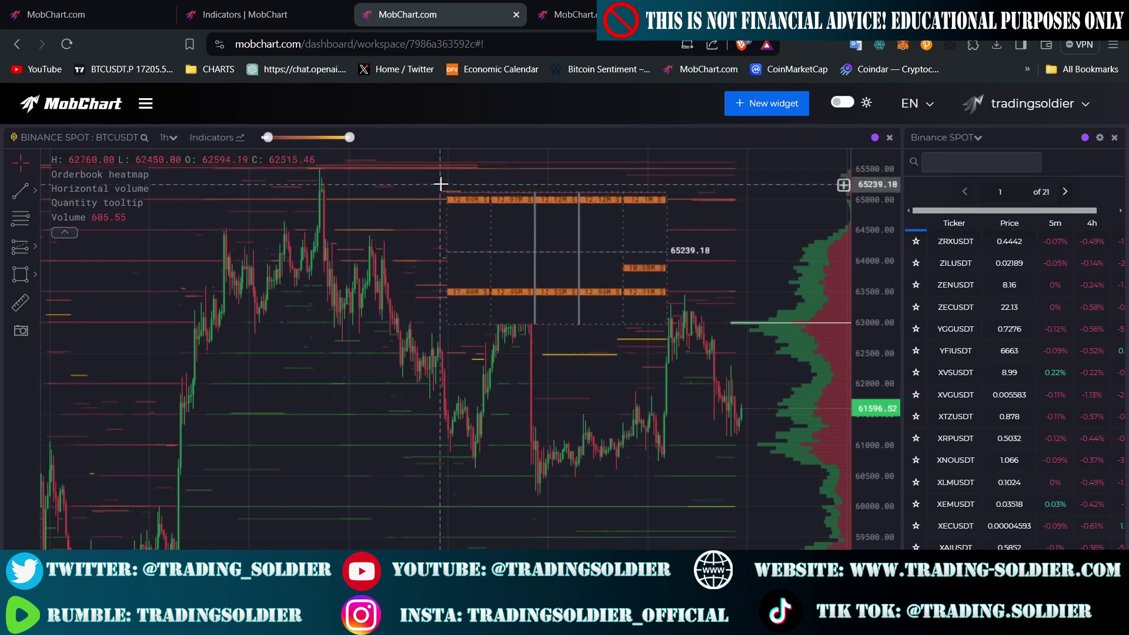
pyautogui.moveTo(355, 139); pyautogui.dragTo(323, 138)
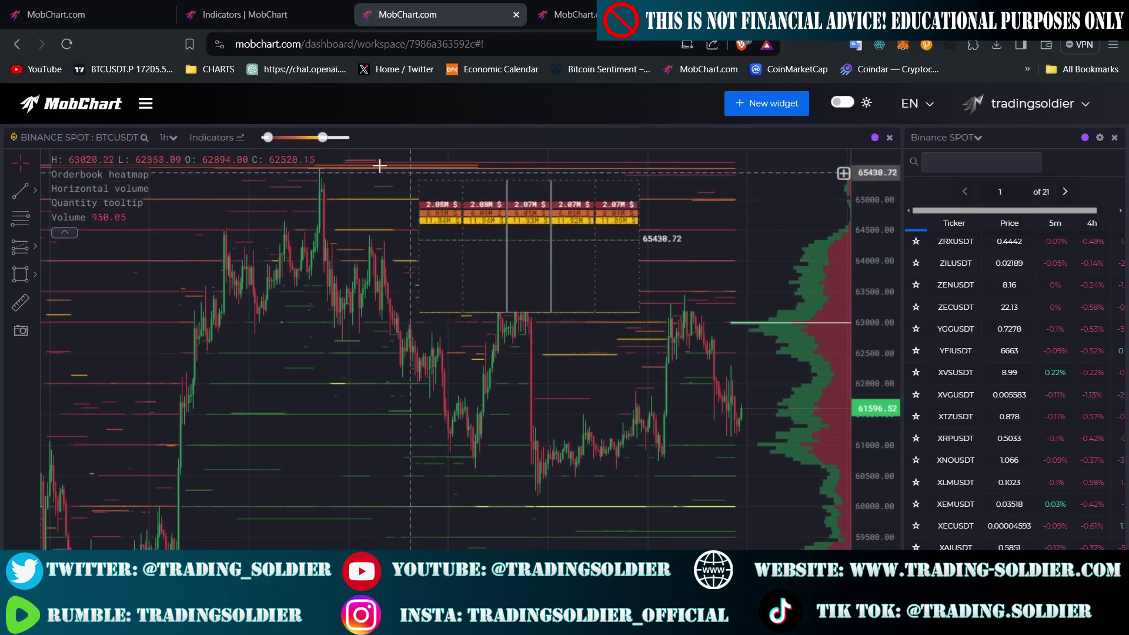
# Step: Examine the heatmap's liquidity levels around the BTCUSDT candles and review the chart's exchange choices again
pyautogui.moveTo(398, 220)
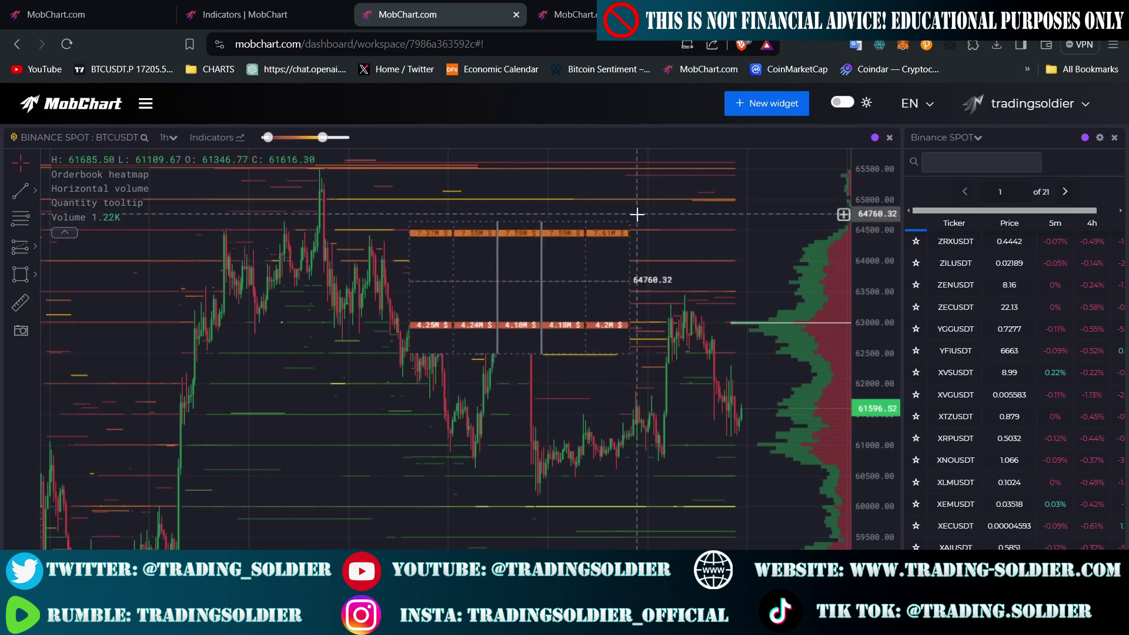
pyautogui.scroll(2, 697, 211)
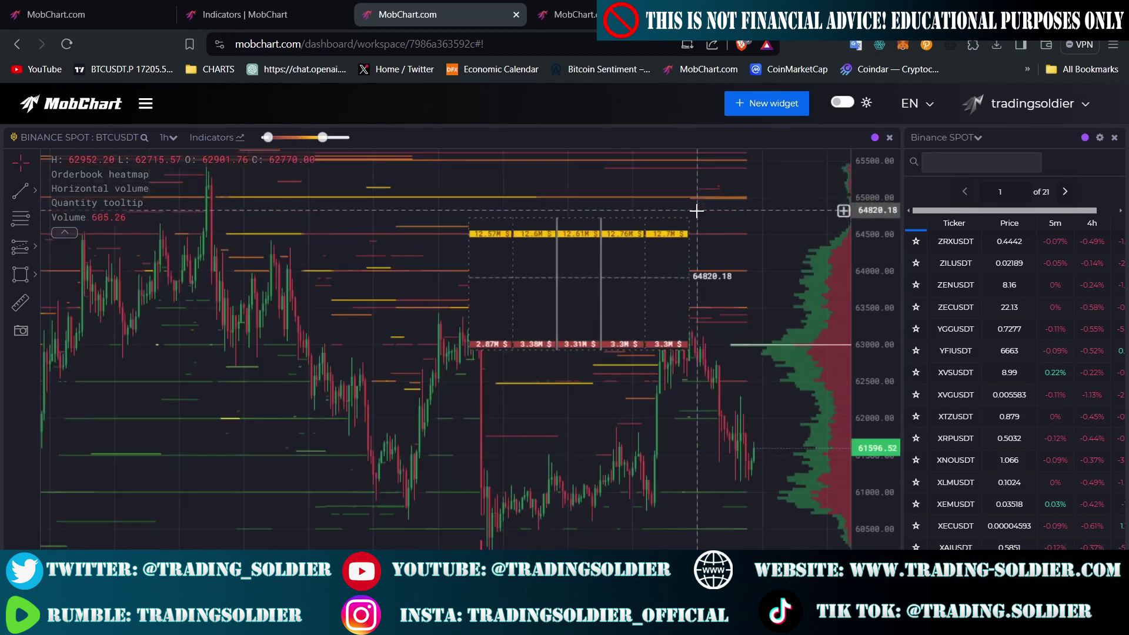
pyautogui.scroll(-2, 697, 211)
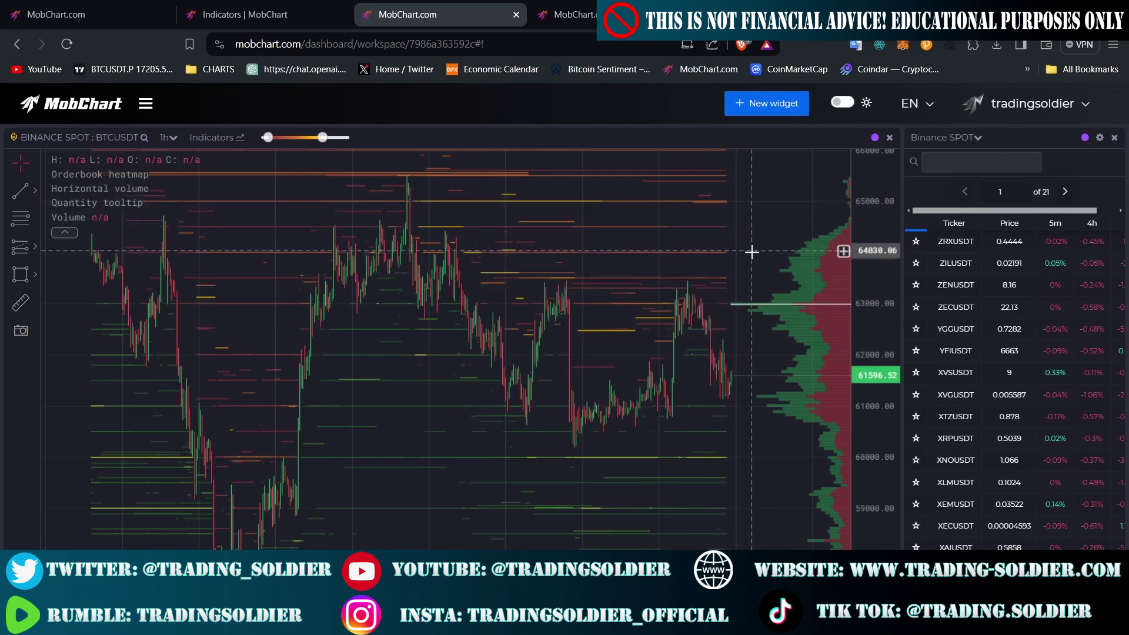
pyautogui.scroll(2, 751, 251)
pyautogui.scroll(-2, 751, 252)
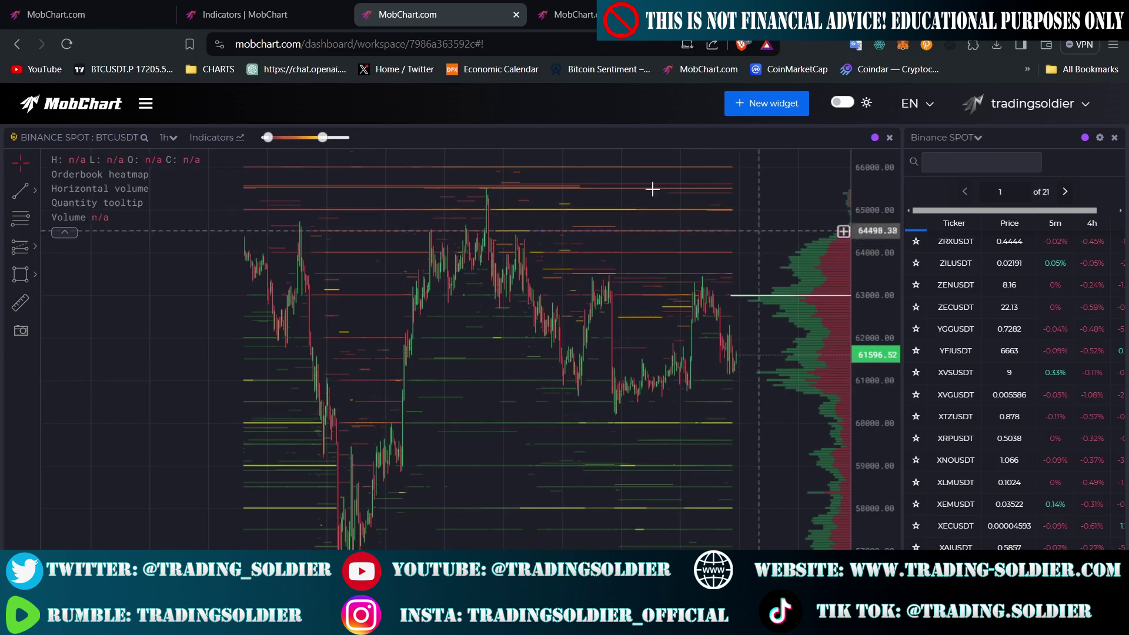
pyautogui.click(98, 141)
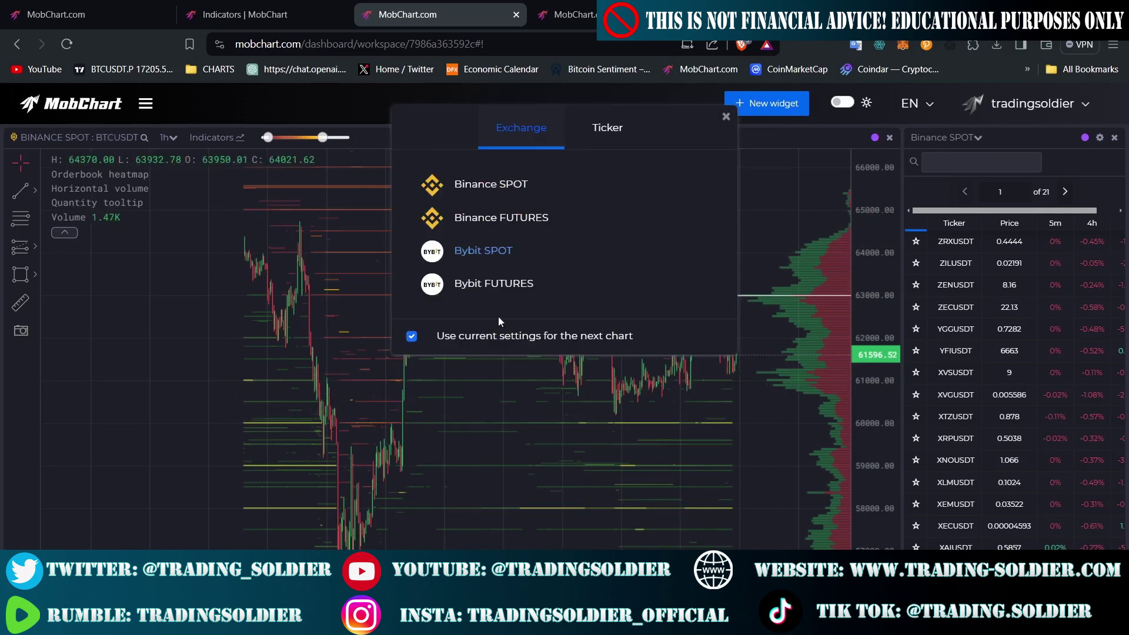
pyautogui.click(726, 116)
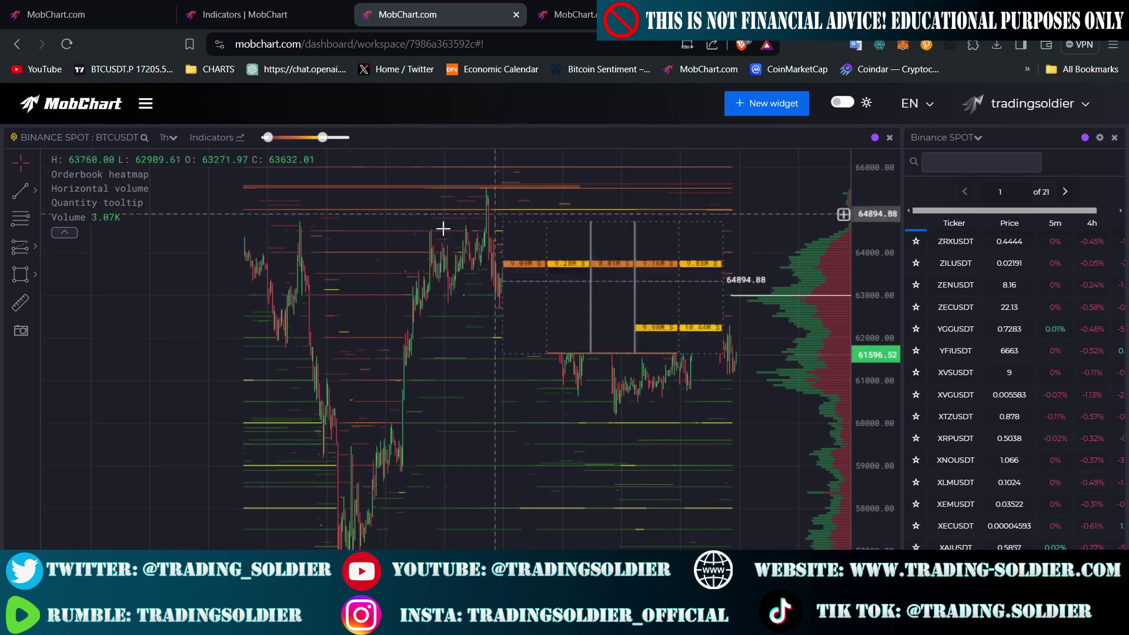
# Step: Open the indicator list and show the indicators available as additional charts
pyautogui.moveTo(160, 178)
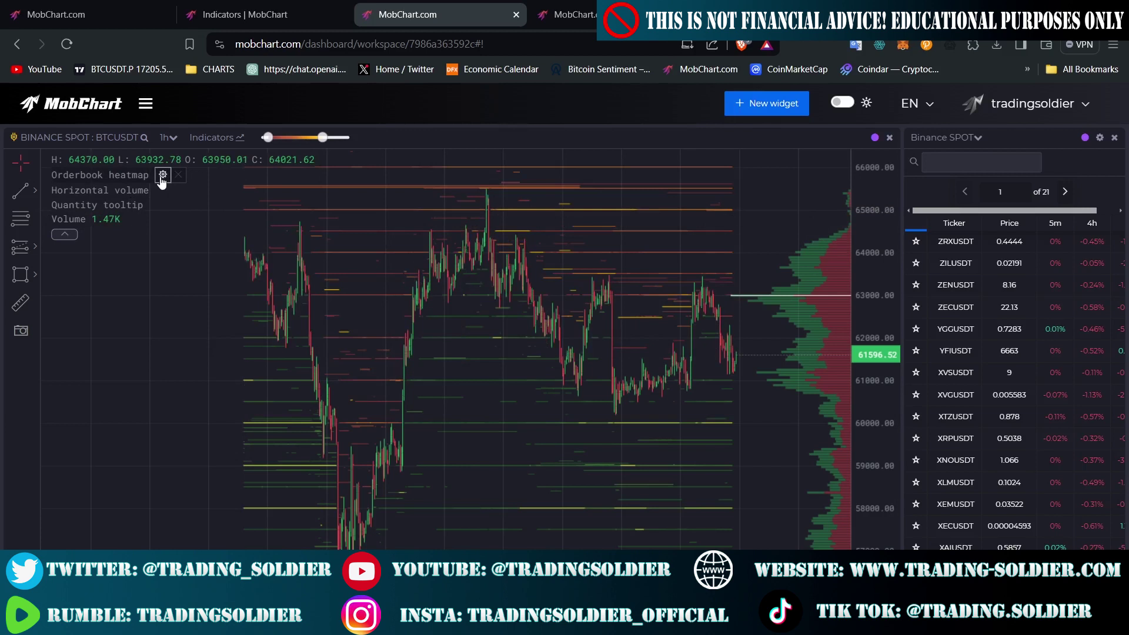
pyautogui.click(162, 176)
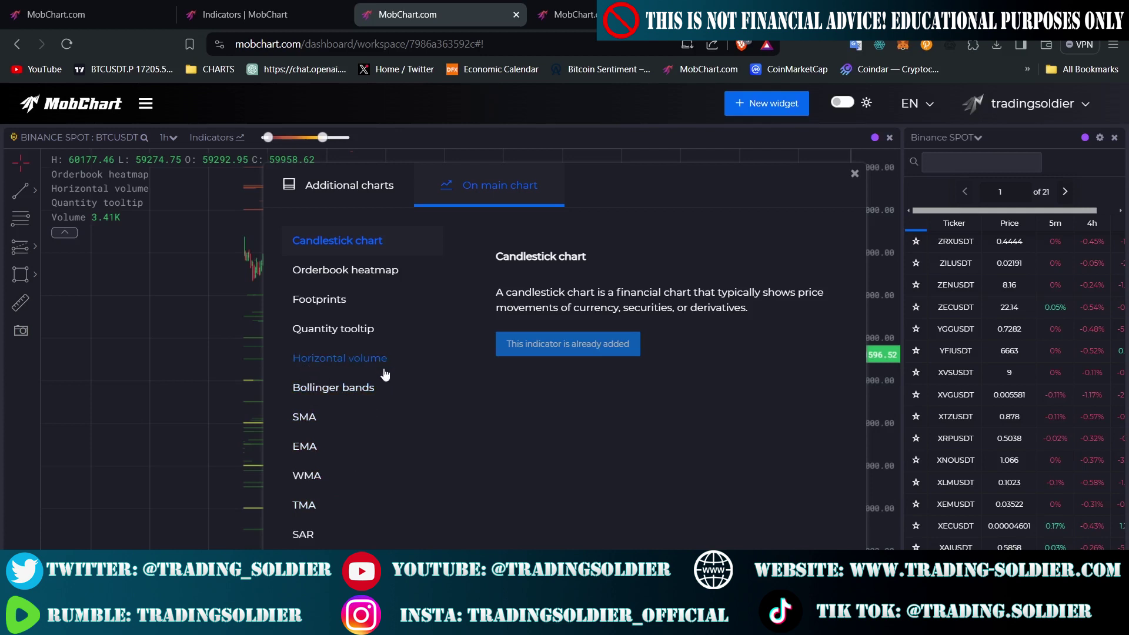
pyautogui.click(334, 195)
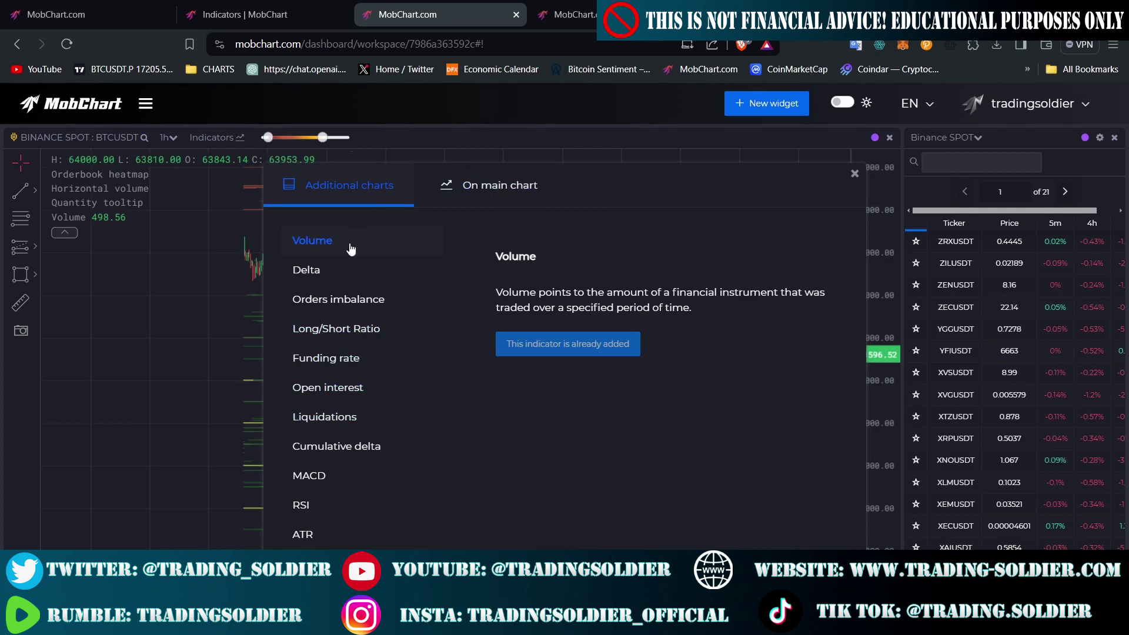
# Step: Check the Open interest indicator's description and switch the chart to the BTCUSDT ticker on Binance FUTURES
pyautogui.click(339, 386)
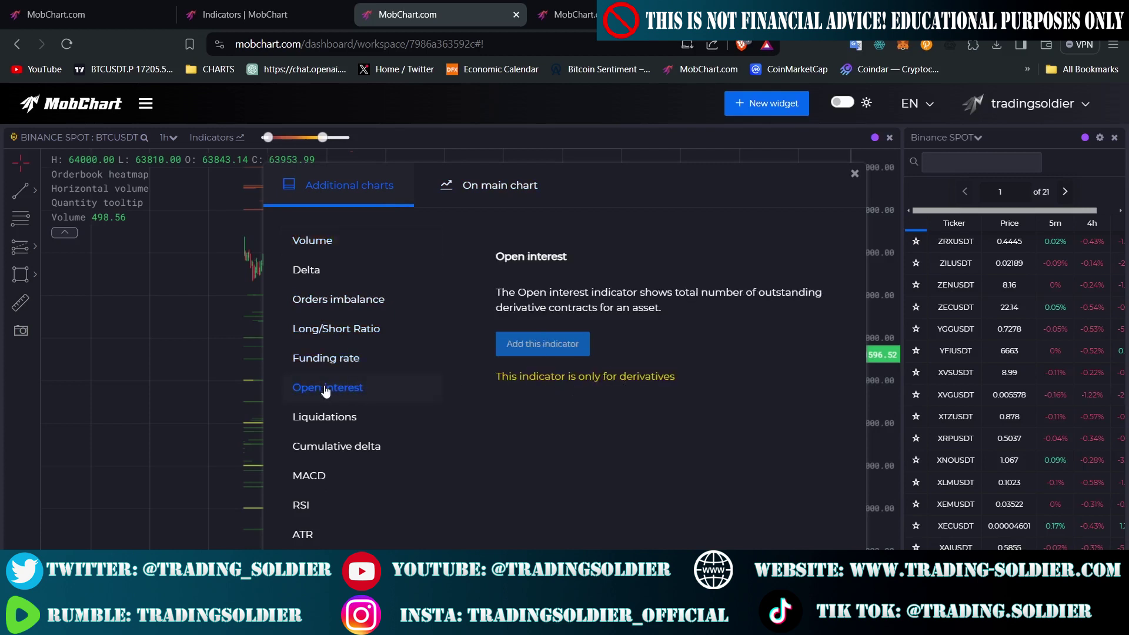
pyautogui.click(853, 176)
pyautogui.click(87, 141)
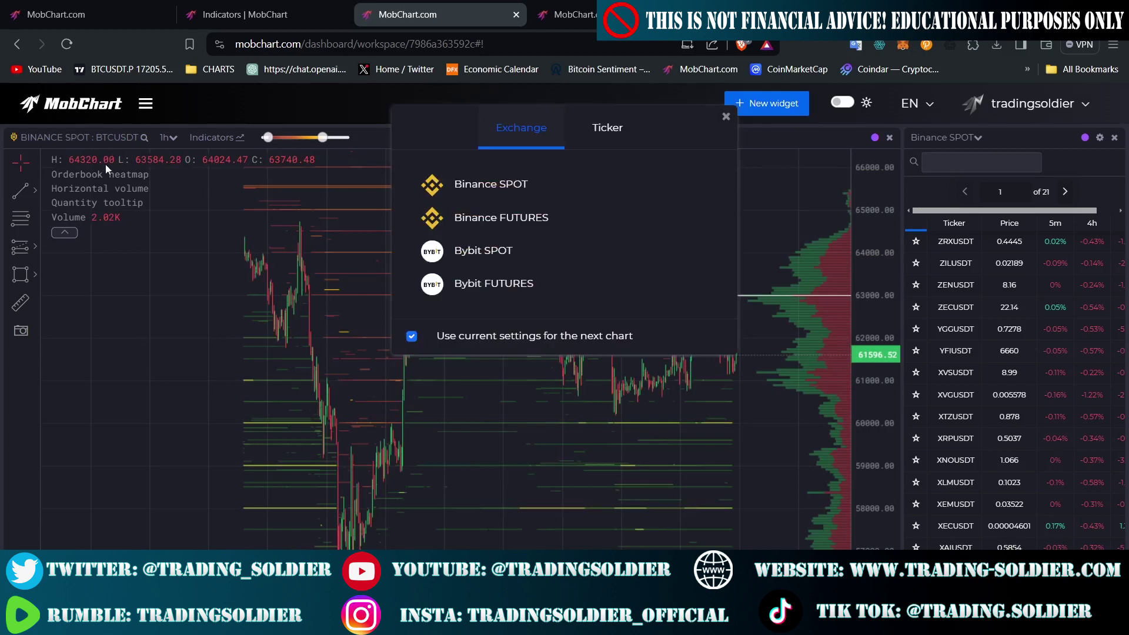
pyautogui.click(483, 230)
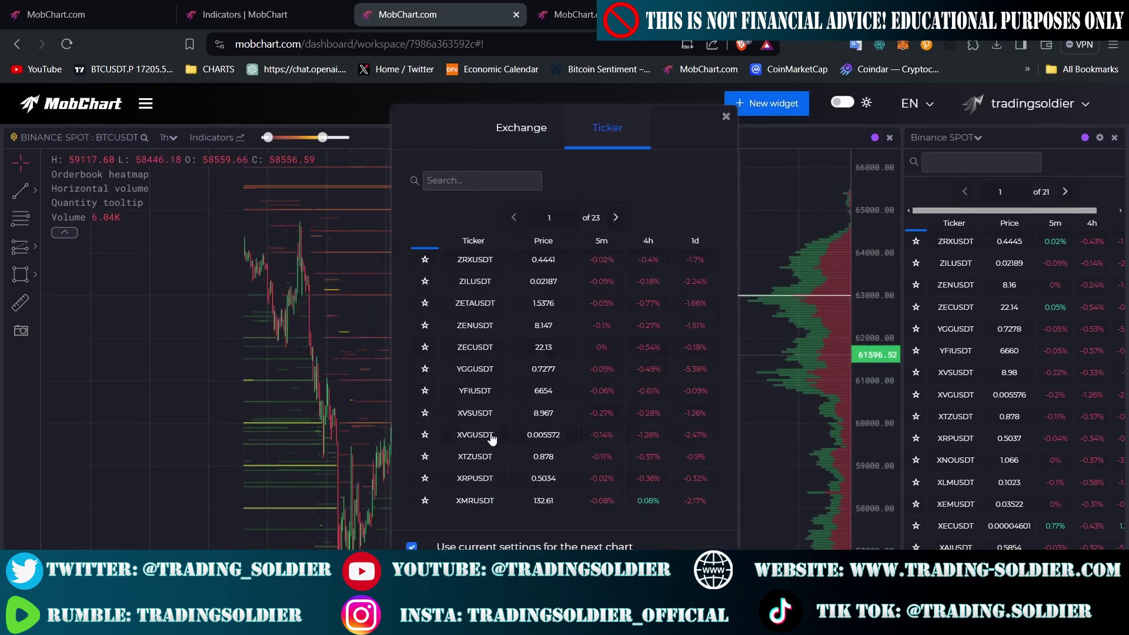
pyautogui.click(468, 188)
pyautogui.write('btc')
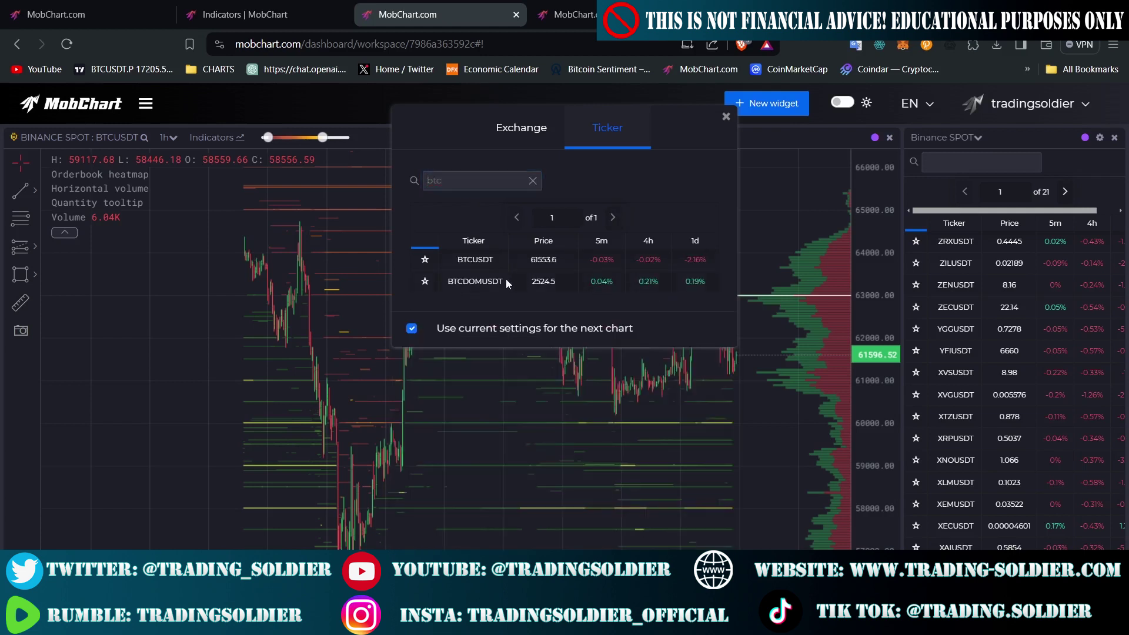
pyautogui.click(468, 259)
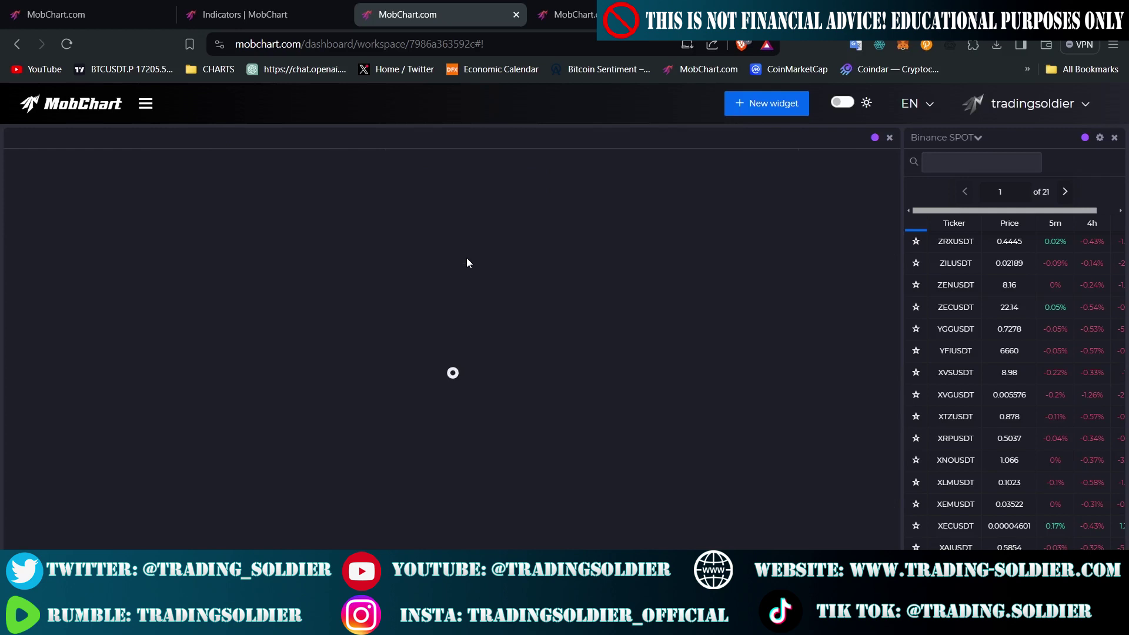
# Step: Add the Open interest indicator as an additional chart below the BTCUSDT futures chart
pyautogui.click(37, 191)
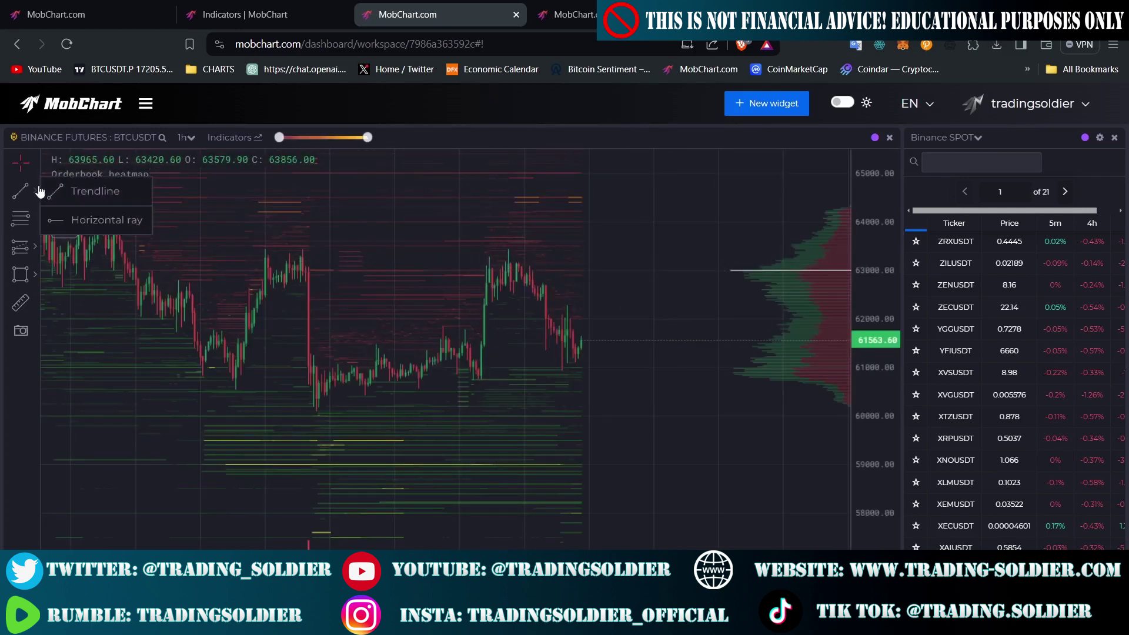
pyautogui.click(242, 141)
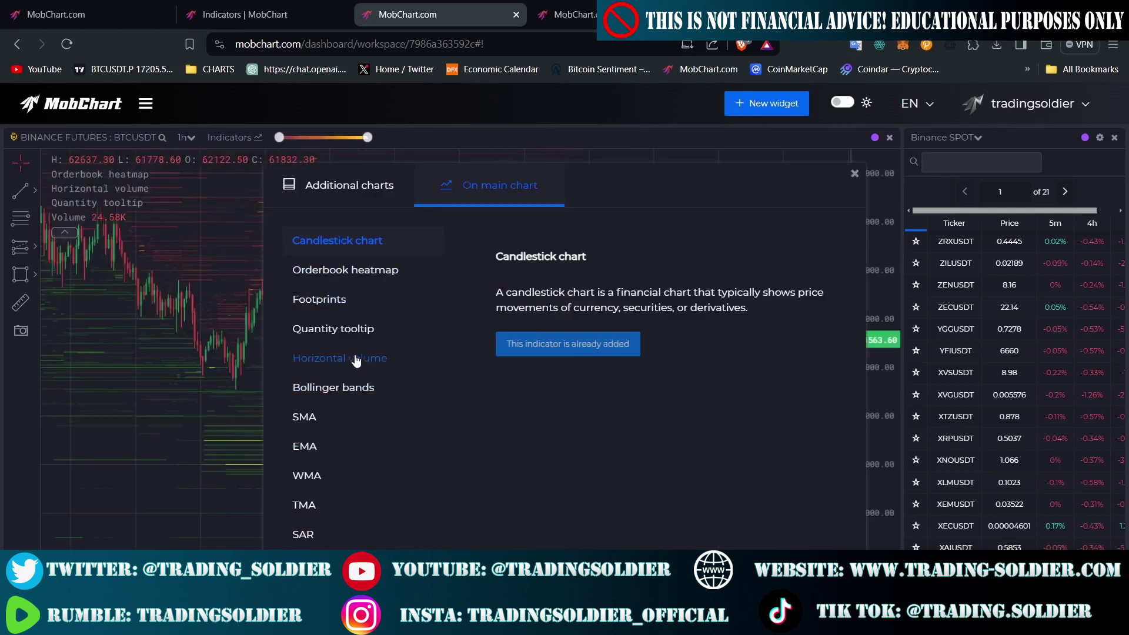
pyautogui.click(335, 201)
pyautogui.click(331, 393)
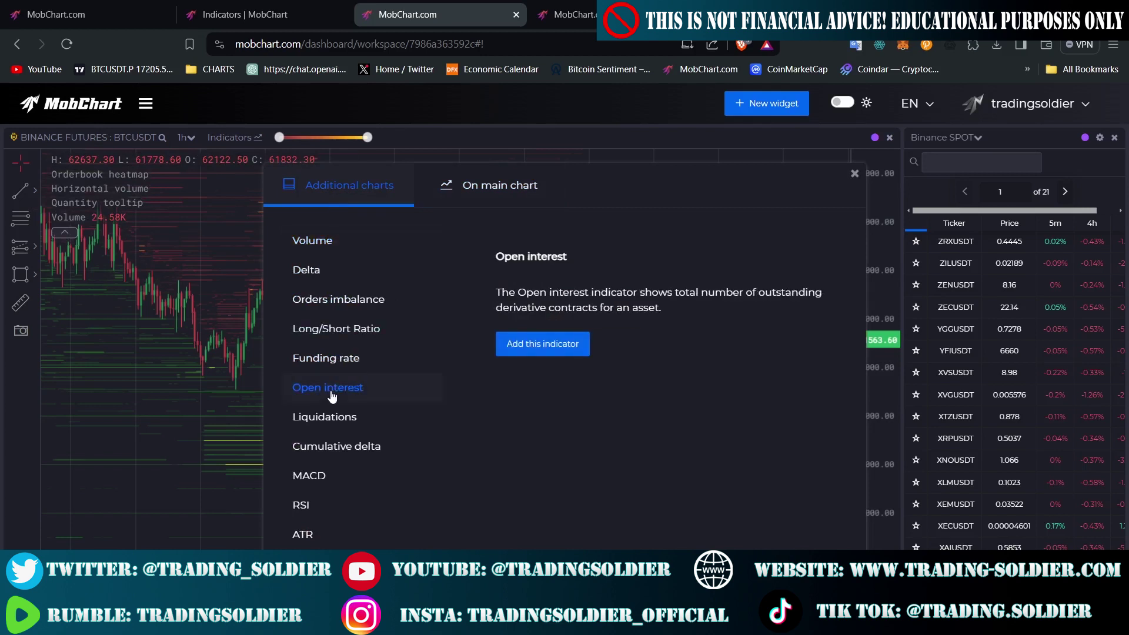
pyautogui.click(542, 344)
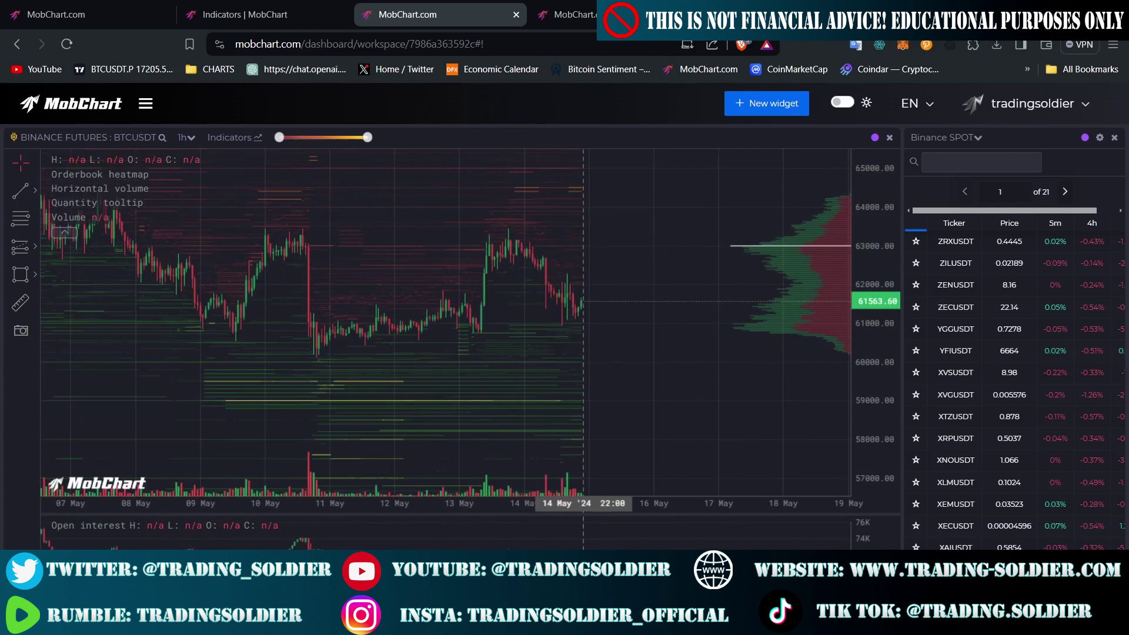
# Step: Add the Liquidations indicator as another additional chart
pyautogui.click(218, 138)
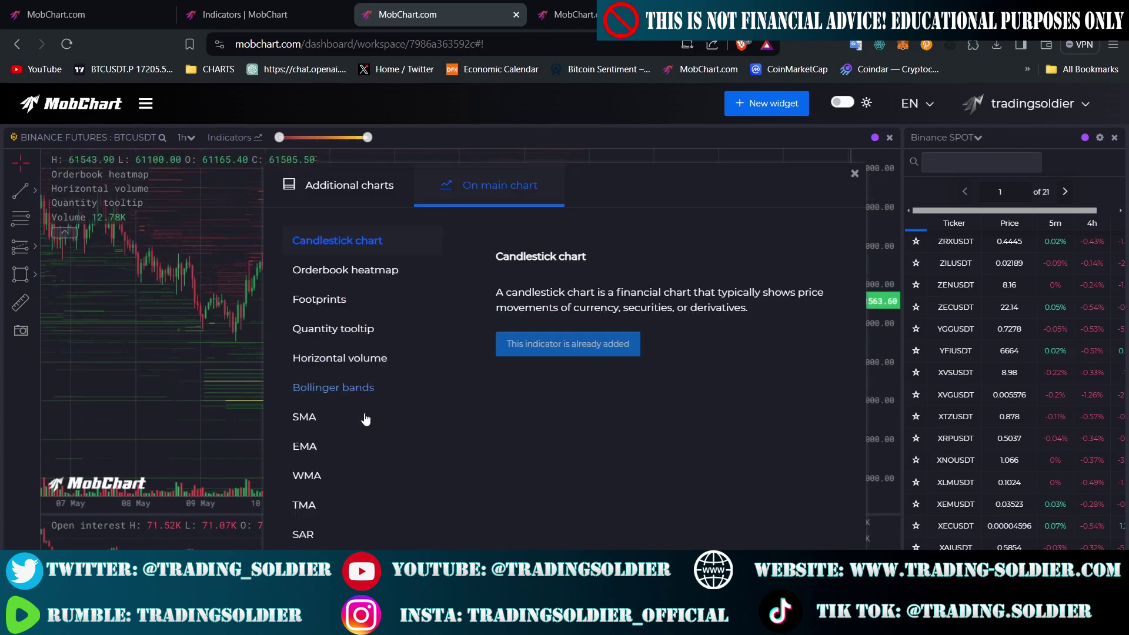
pyautogui.click(338, 185)
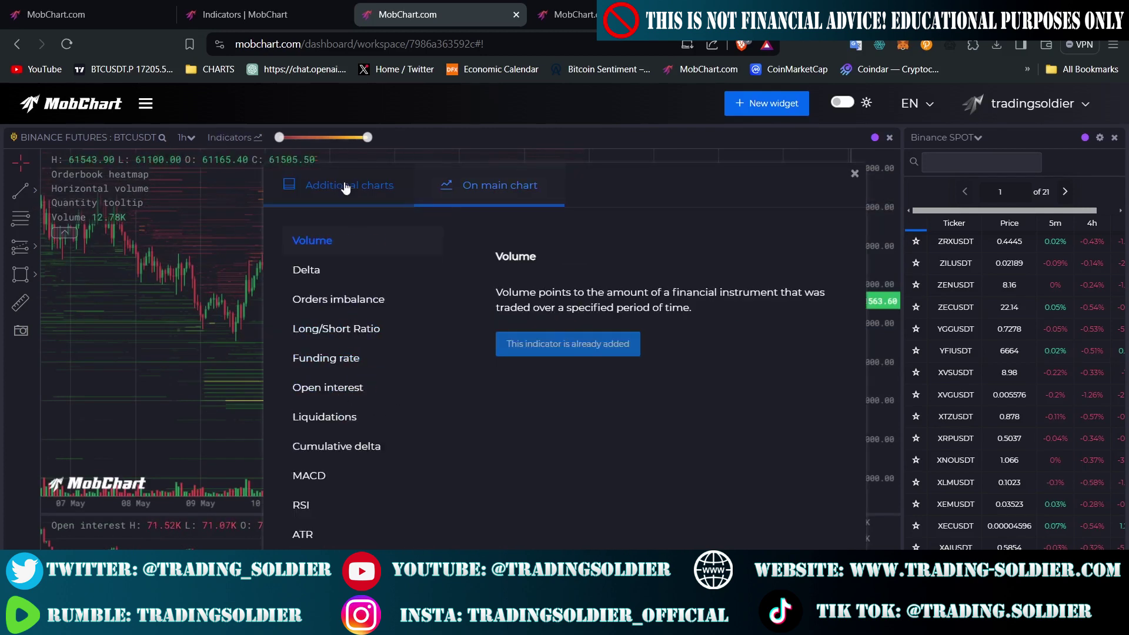
pyautogui.click(359, 414)
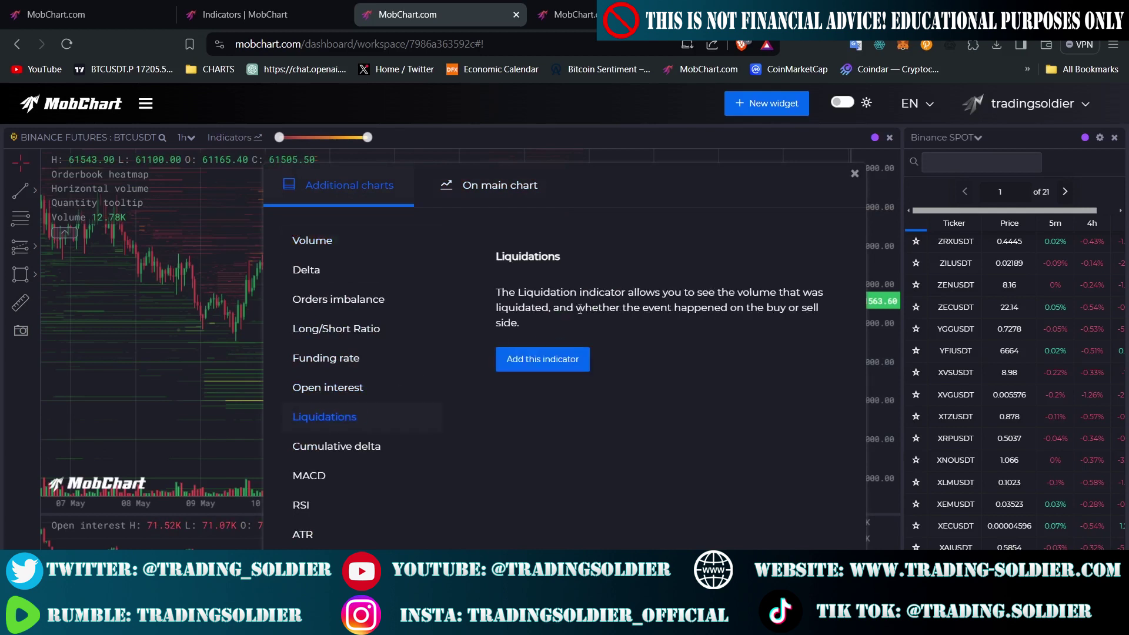
pyautogui.click(559, 371)
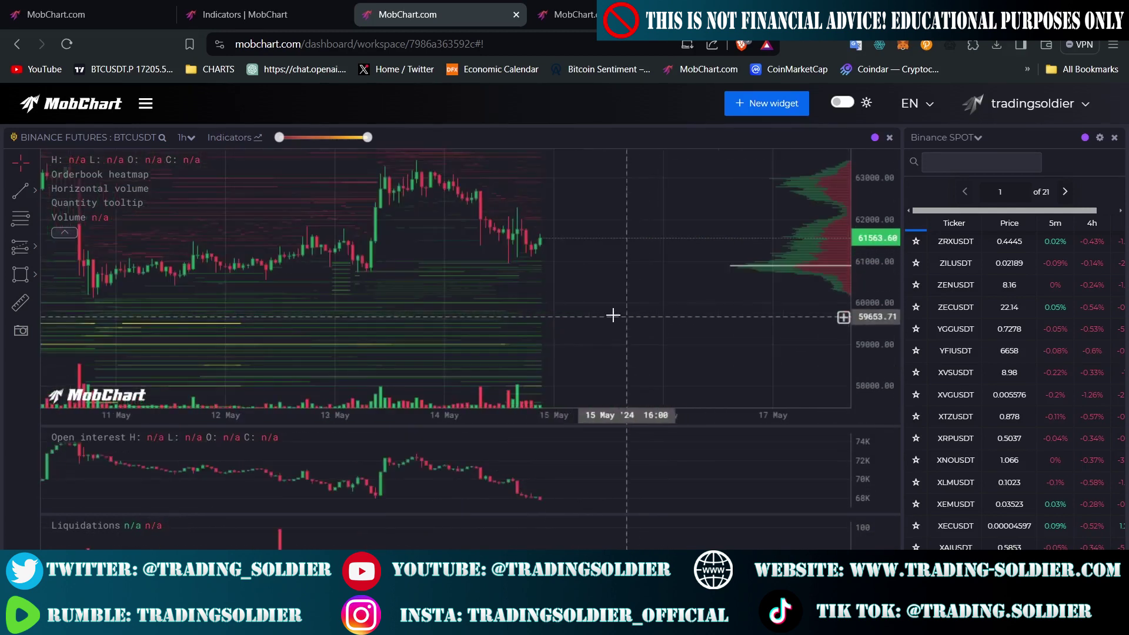
# Step: Narrow the futures heatmap's intensity range to roughly one fifth through four fifths of the scale
pyautogui.scroll(-2, 622, 302)
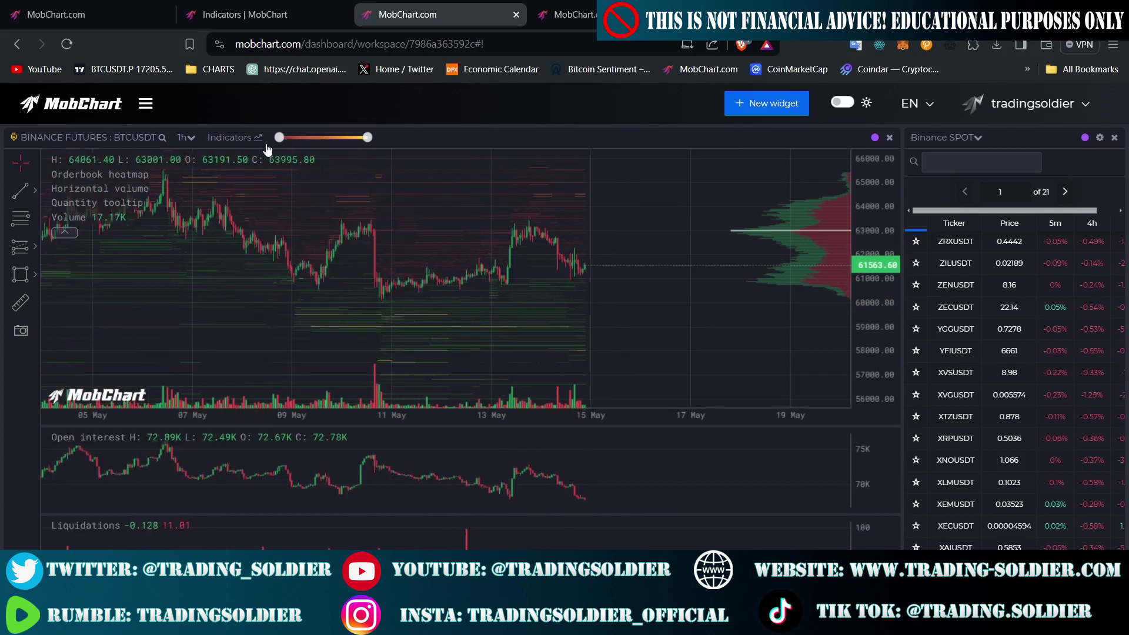
pyautogui.moveTo(285, 137); pyautogui.dragTo(296, 137)
pyautogui.moveTo(365, 137); pyautogui.dragTo(351, 137)
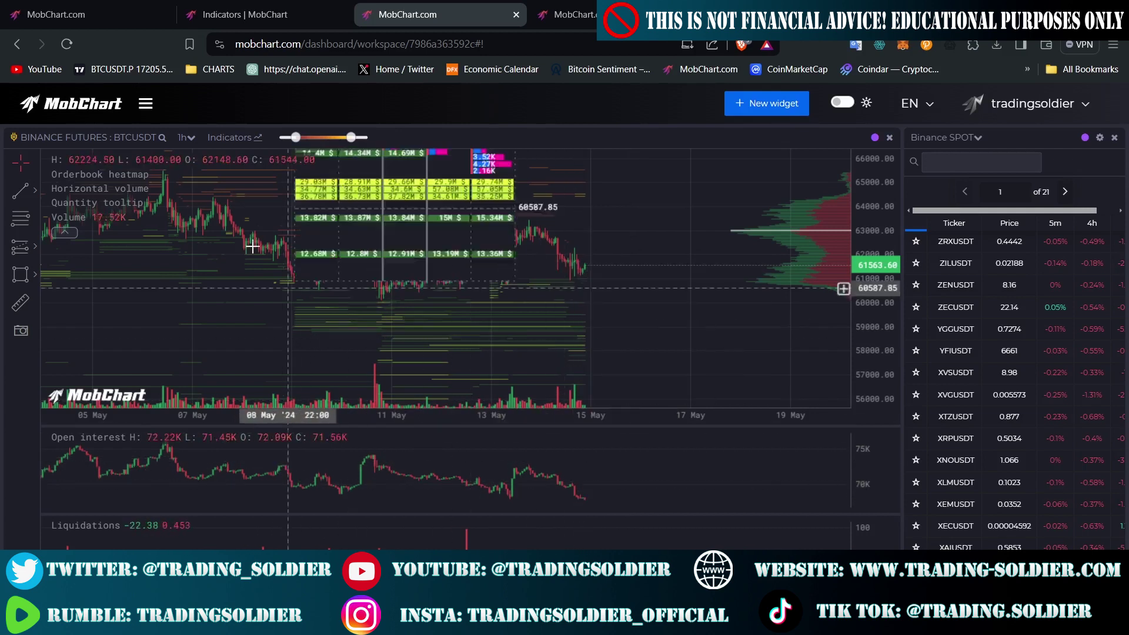
# Step: Examine the heatmap's order sizes and liquidity levels above and below the BTCUSDT futures price across the available history
pyautogui.scroll(5, 533, 266)
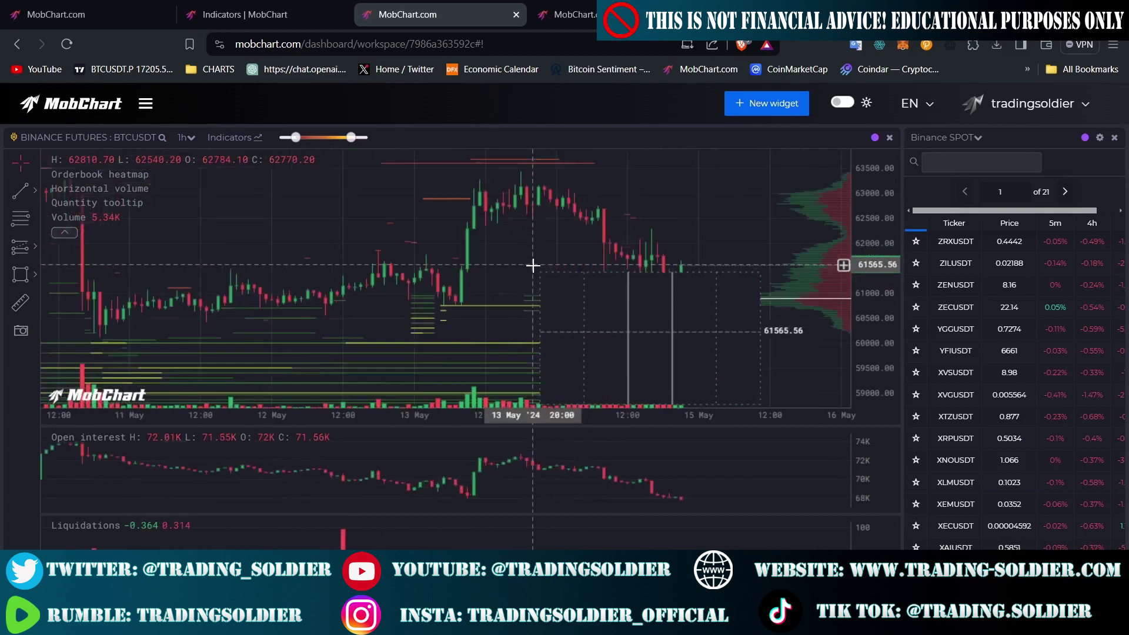
pyautogui.scroll(-5, 665, 252)
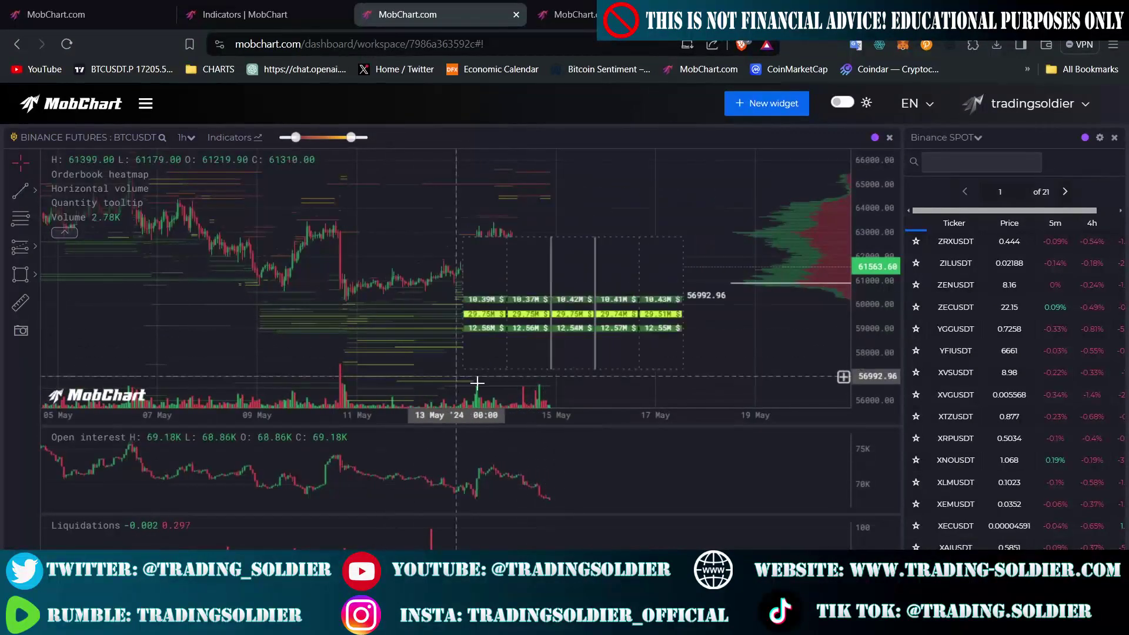
pyautogui.scroll(-3, 587, 289)
pyautogui.scroll(-2, 623, 326)
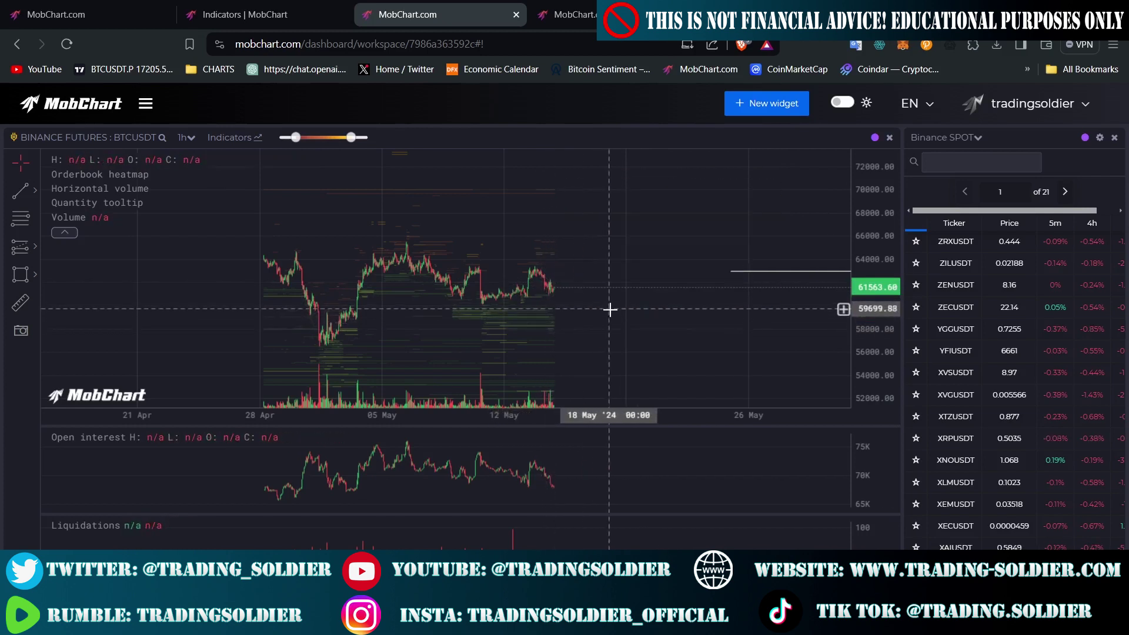
pyautogui.scroll(5, 511, 297)
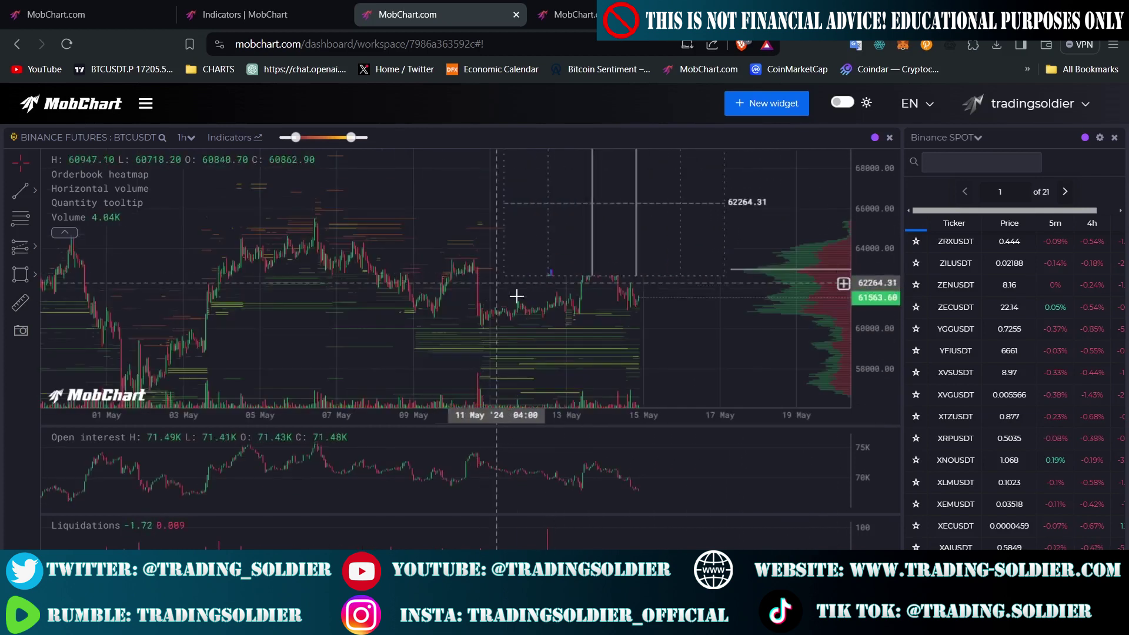
pyautogui.scroll(-5, 700, 294)
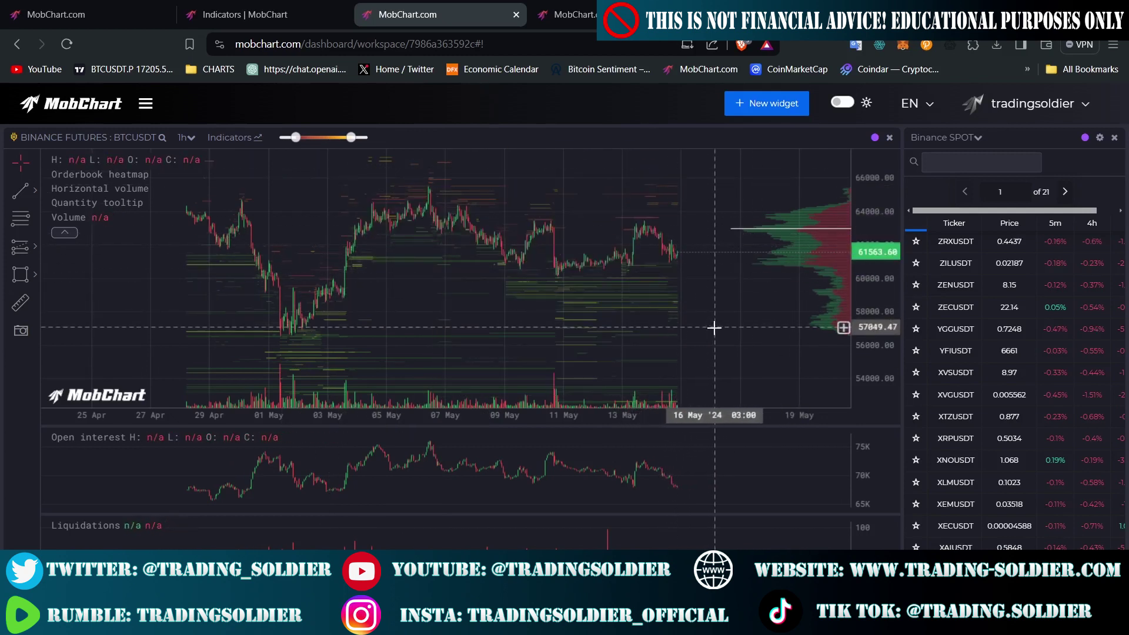
pyautogui.moveTo(718, 234); pyautogui.dragTo(692, 277)
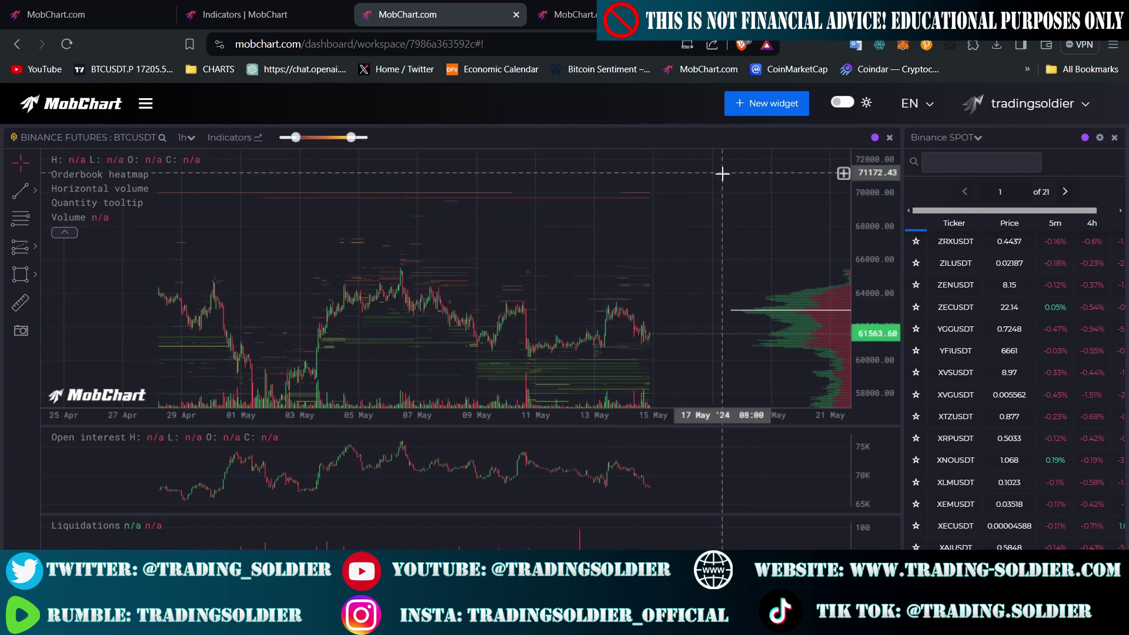
pyautogui.moveTo(721, 270); pyautogui.dragTo(682, 229)
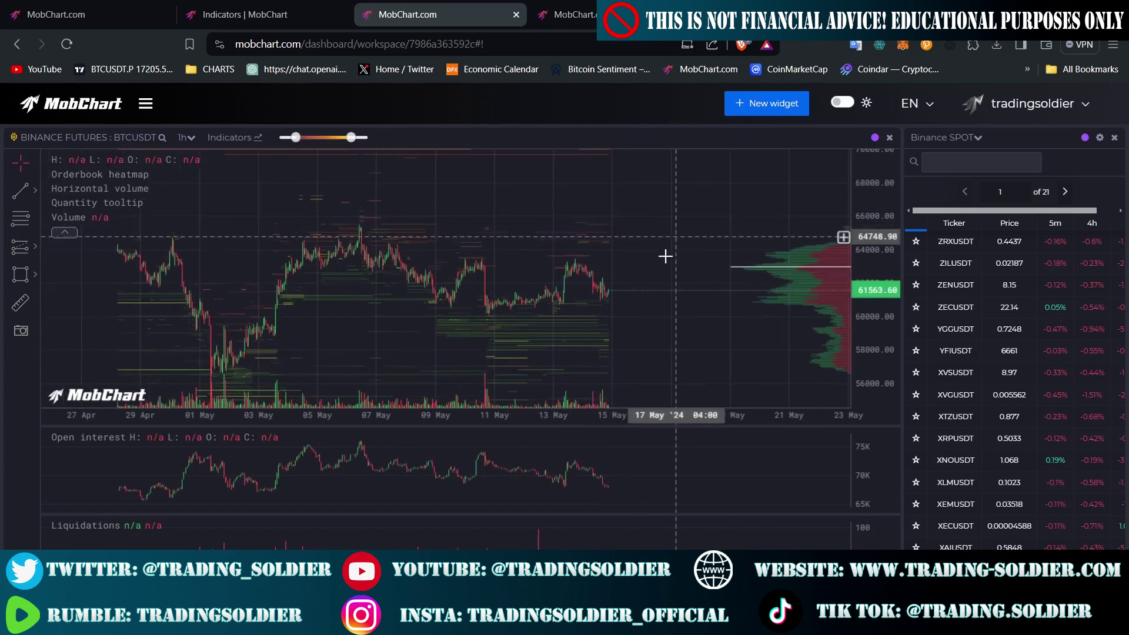
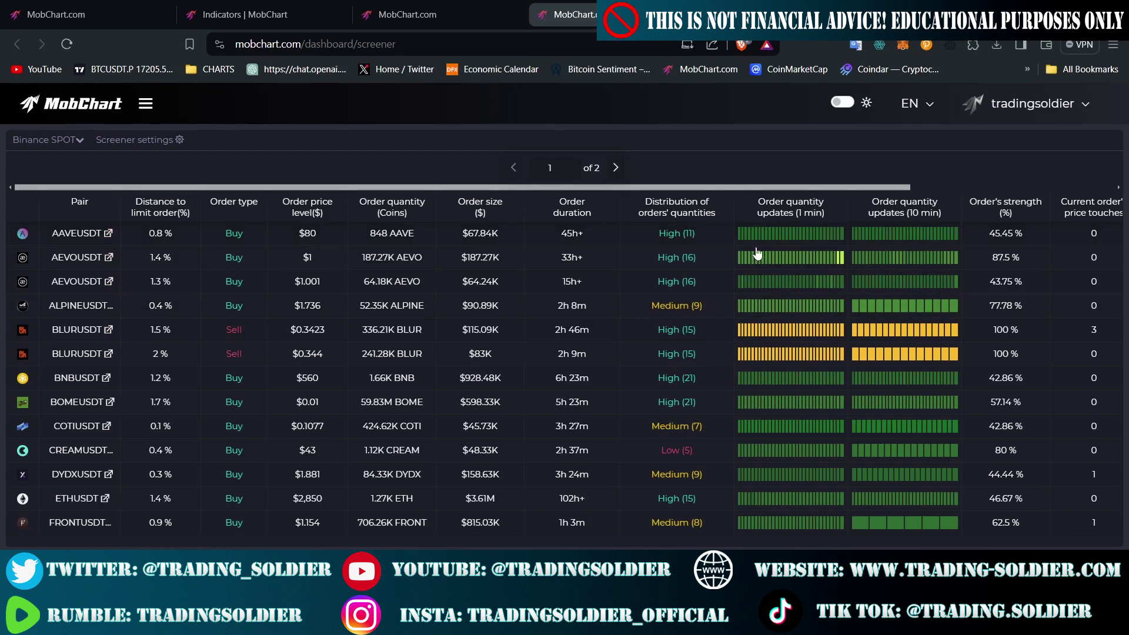
# Step: Review the limit order screener's notification filters, including distance, lifespan, strength, size and order side, and leave the screener settings
pyautogui.moveTo(742, 363)
pyautogui.click(180, 141)
pyautogui.click(475, 159)
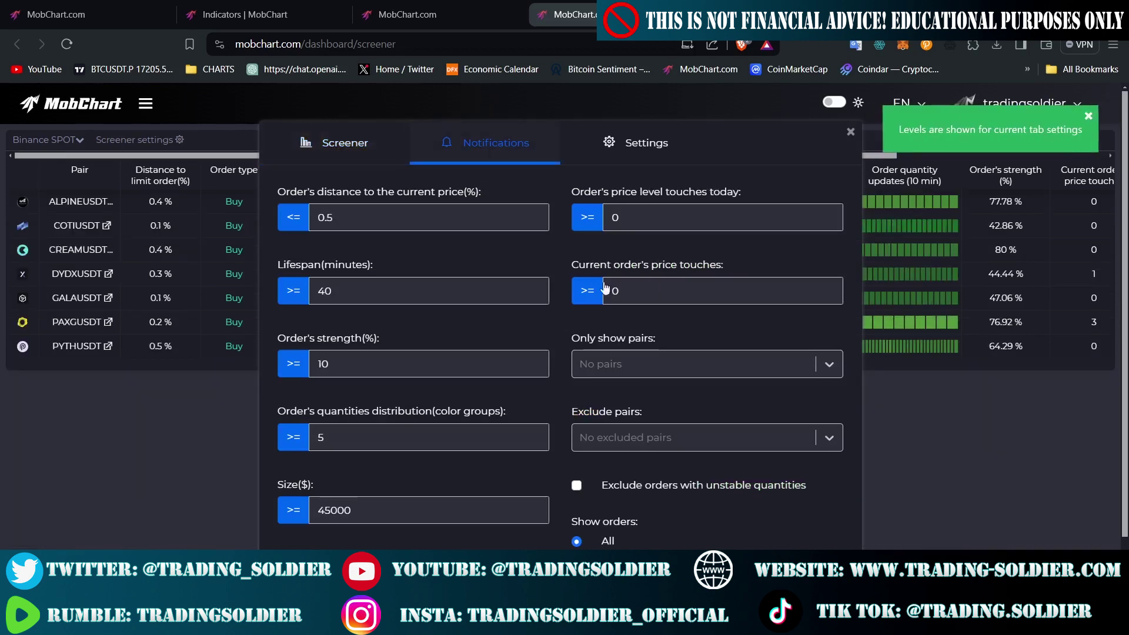
pyautogui.scroll(-1, 657, 337)
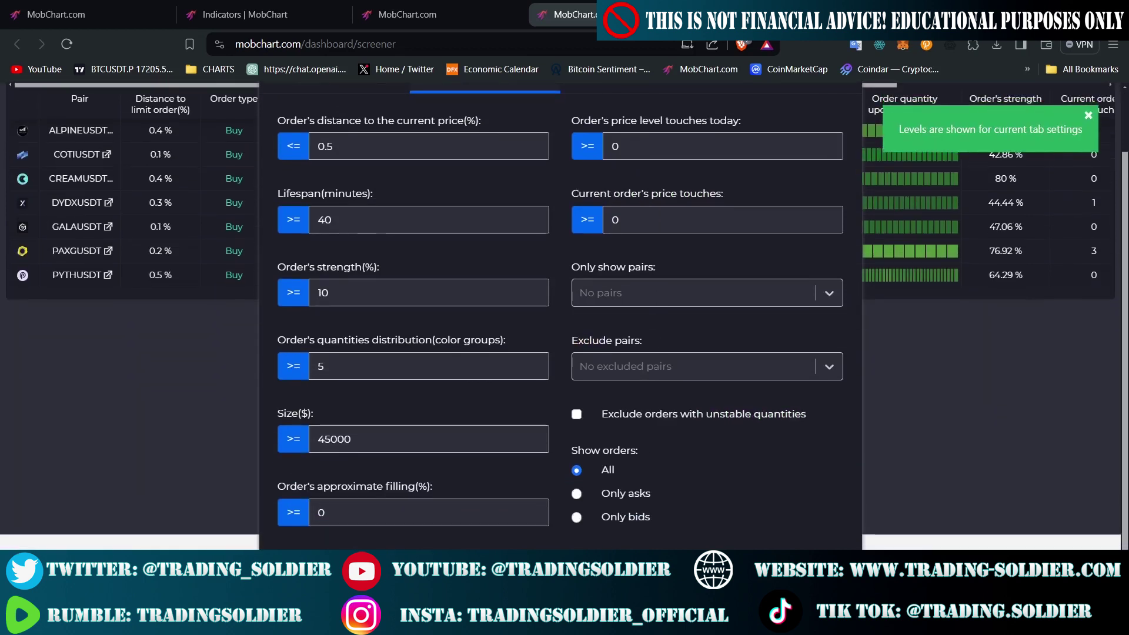
pyautogui.scroll(2, 686, 464)
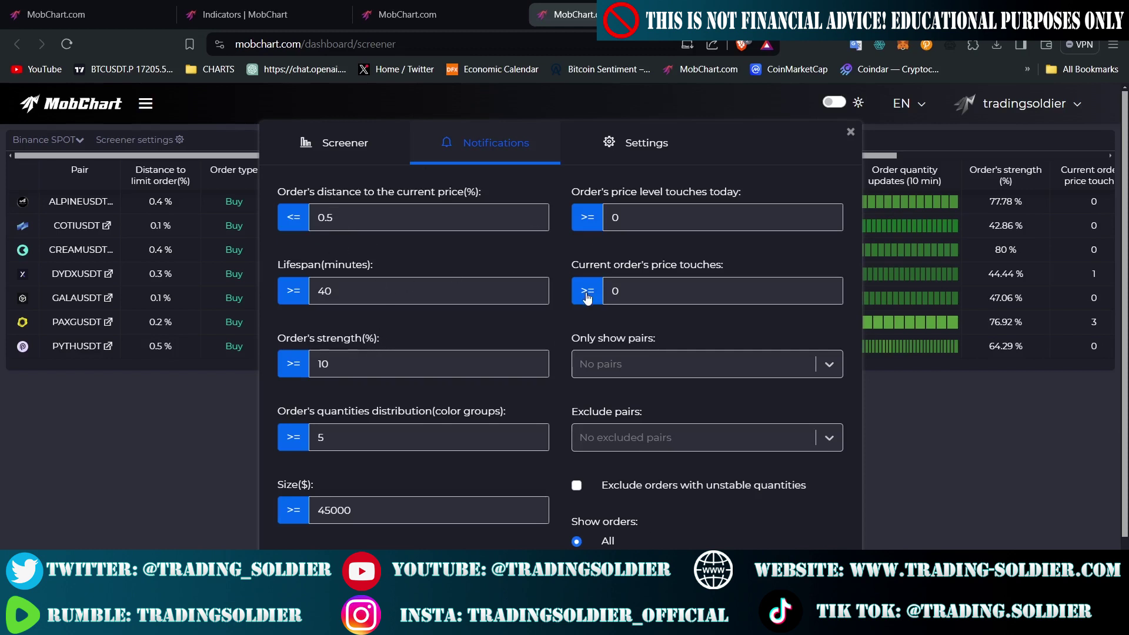
pyautogui.scroll(-1, 586, 295)
pyautogui.scroll(2, 451, 229)
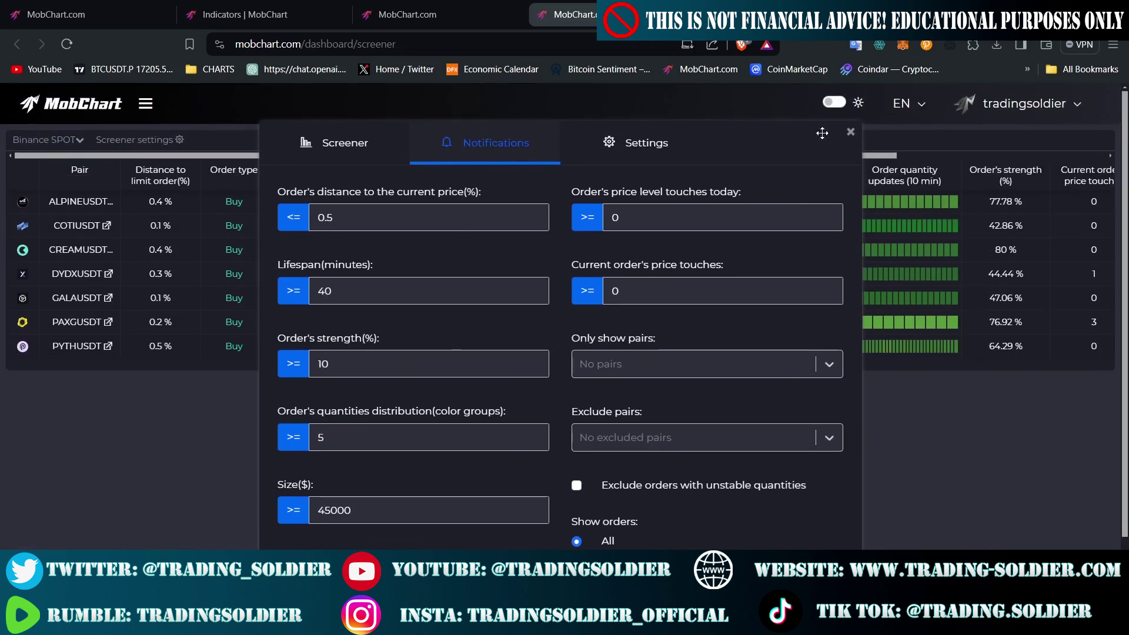
pyautogui.click(848, 138)
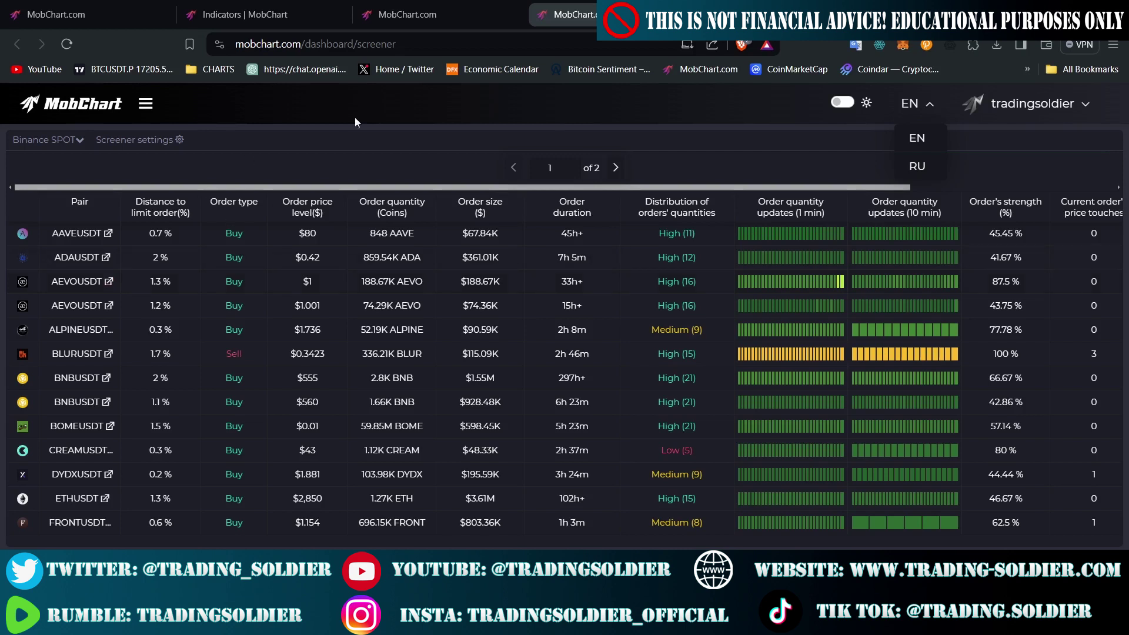
# Step: Highlight "screener" in the page address and return to the BTCUSDT futures chart to inspect its heatmap levels
pyautogui.moveTo(356, 45); pyautogui.dragTo(411, 56)
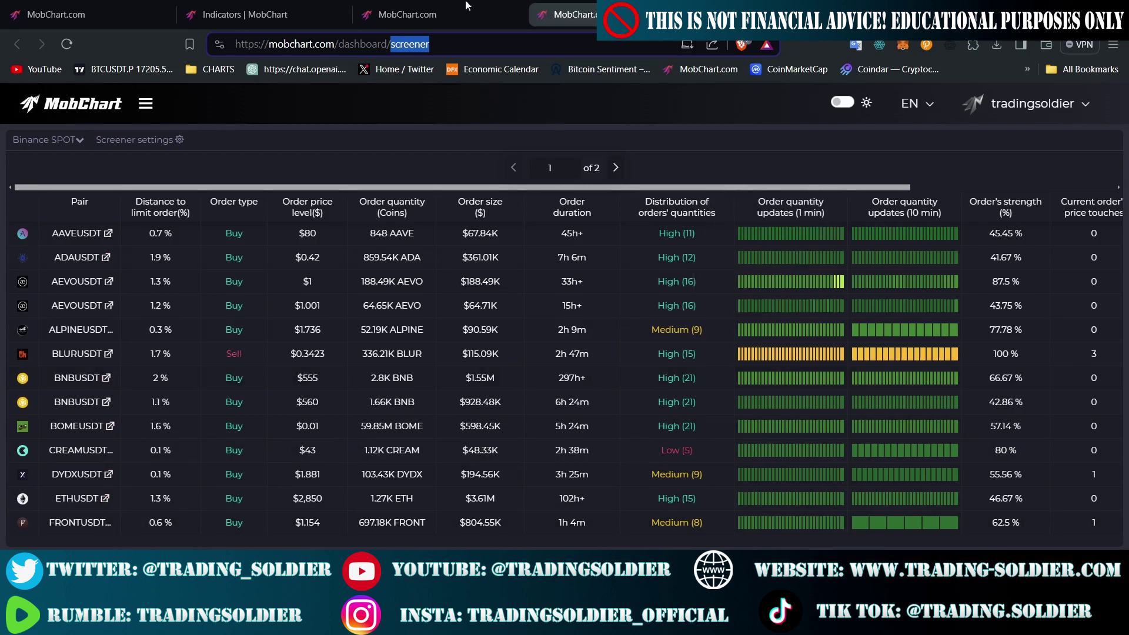
pyautogui.click(278, 6)
pyautogui.click(407, 15)
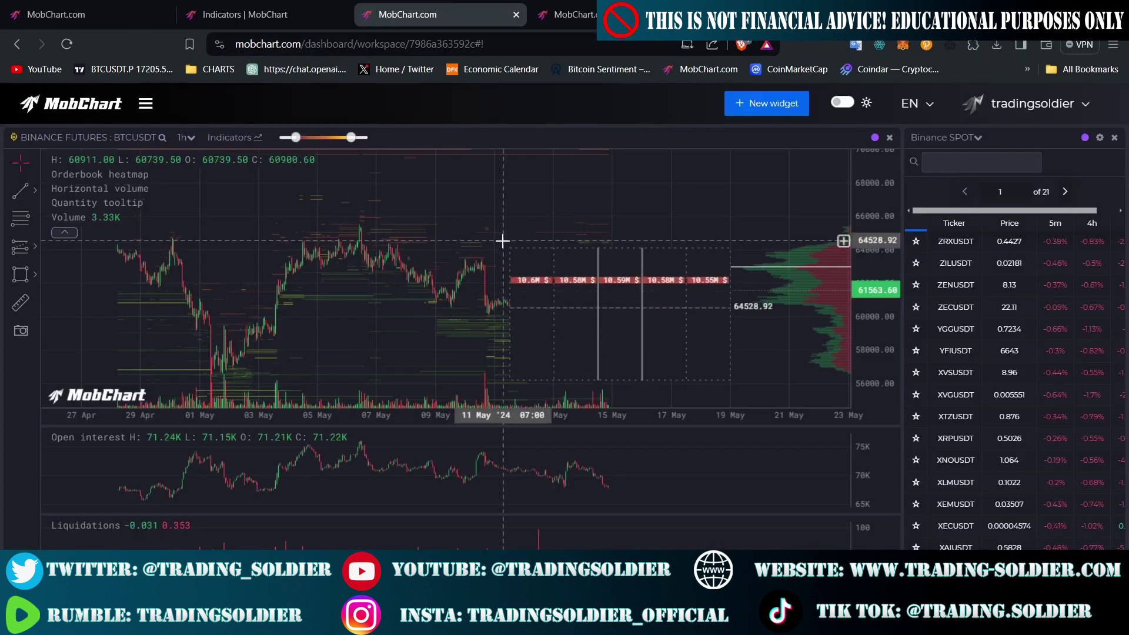
pyautogui.scroll(3, 612, 290)
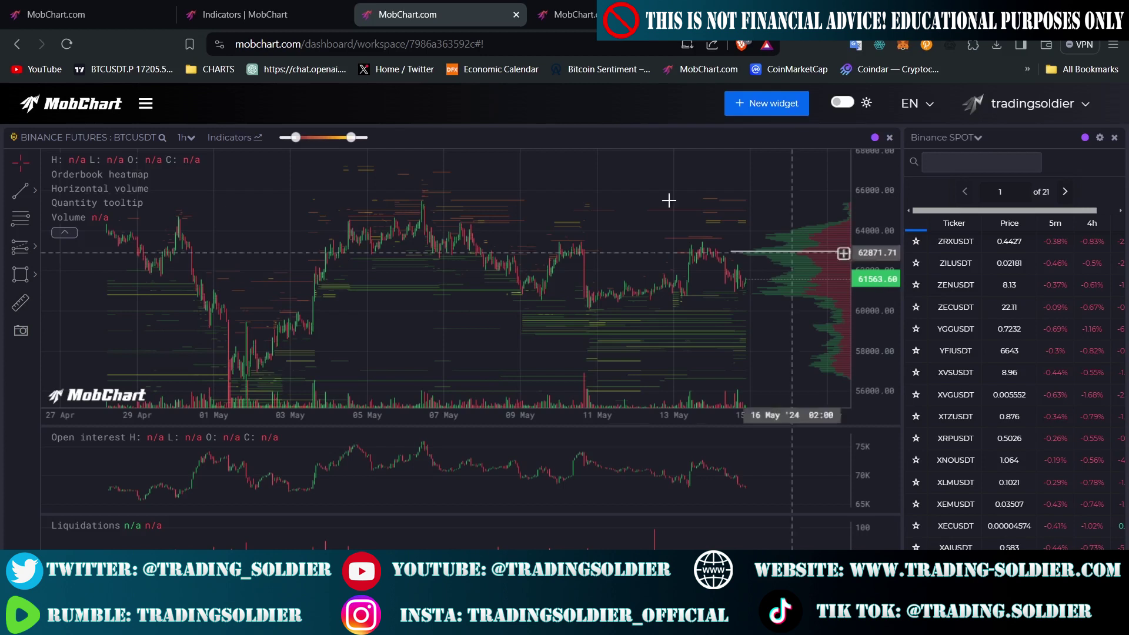
pyautogui.moveTo(443, 264)
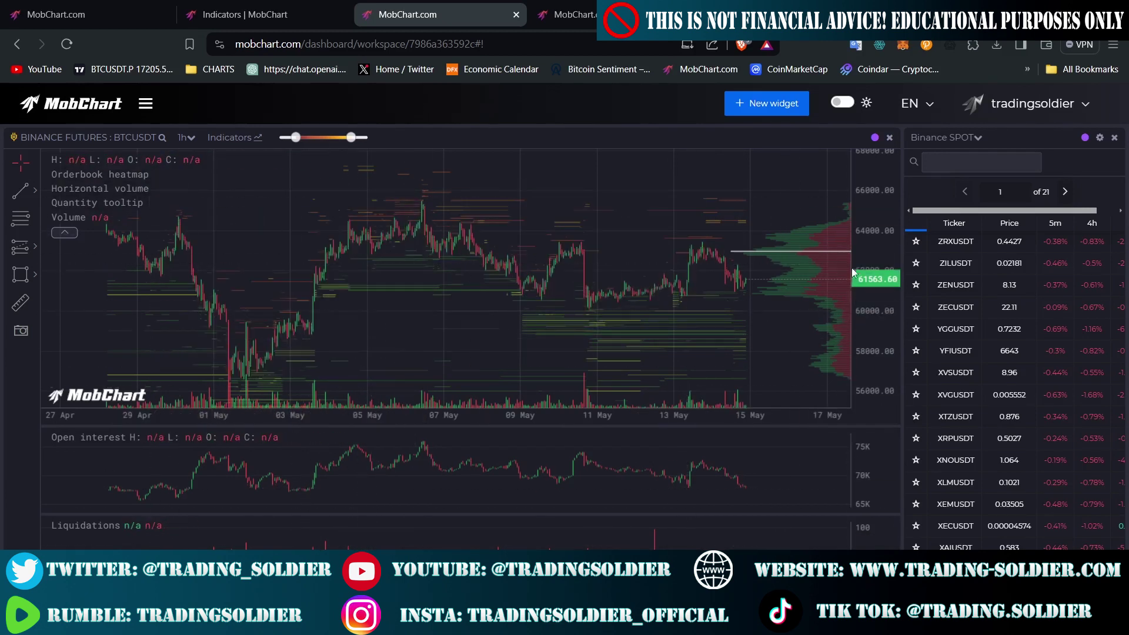
# Step: Compare the features and limits of the plans on the pricing page once more and return to the chart workspace
pyautogui.hotkey('ctrl', 'shift', 'Tab')
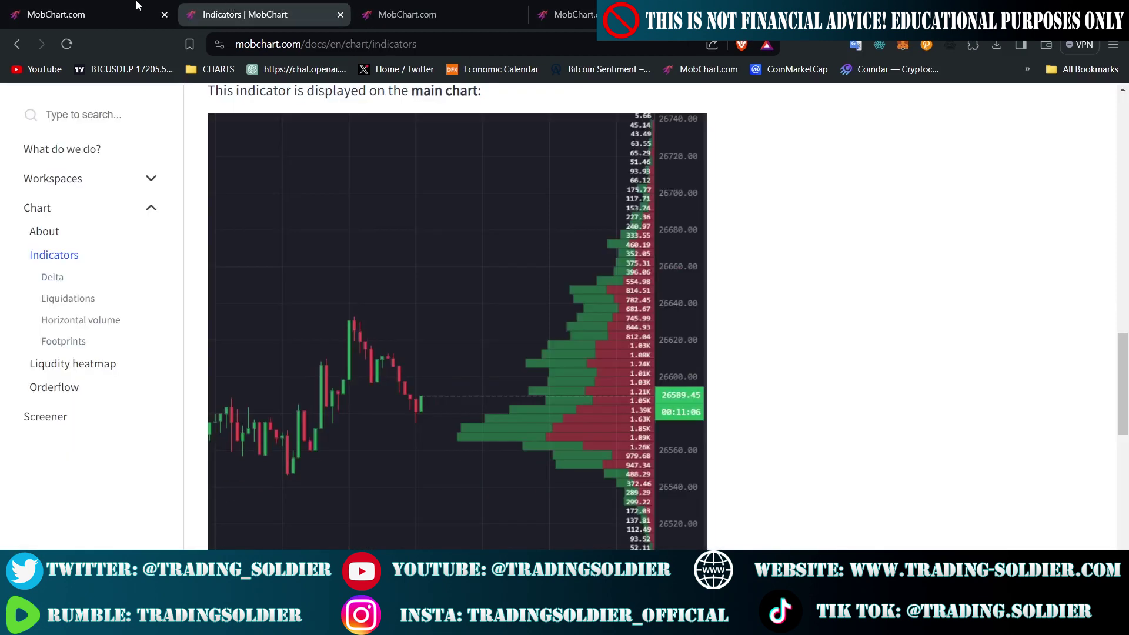
pyautogui.click(136, 5)
pyautogui.scroll(-1, 627, 362)
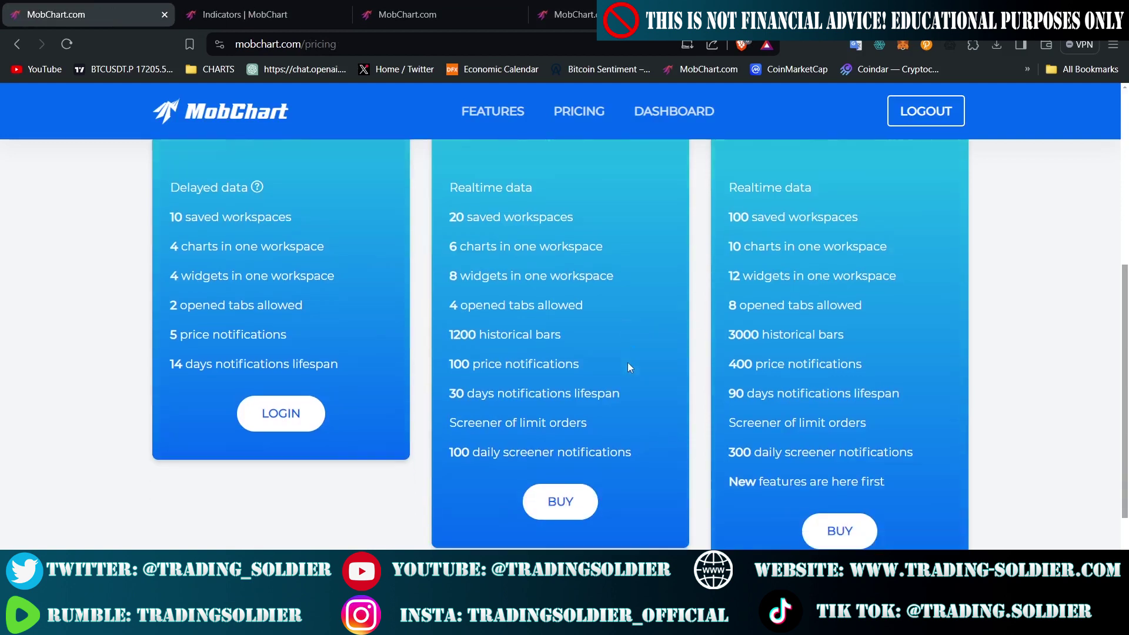
pyautogui.scroll(5, 627, 362)
pyautogui.click(382, 6)
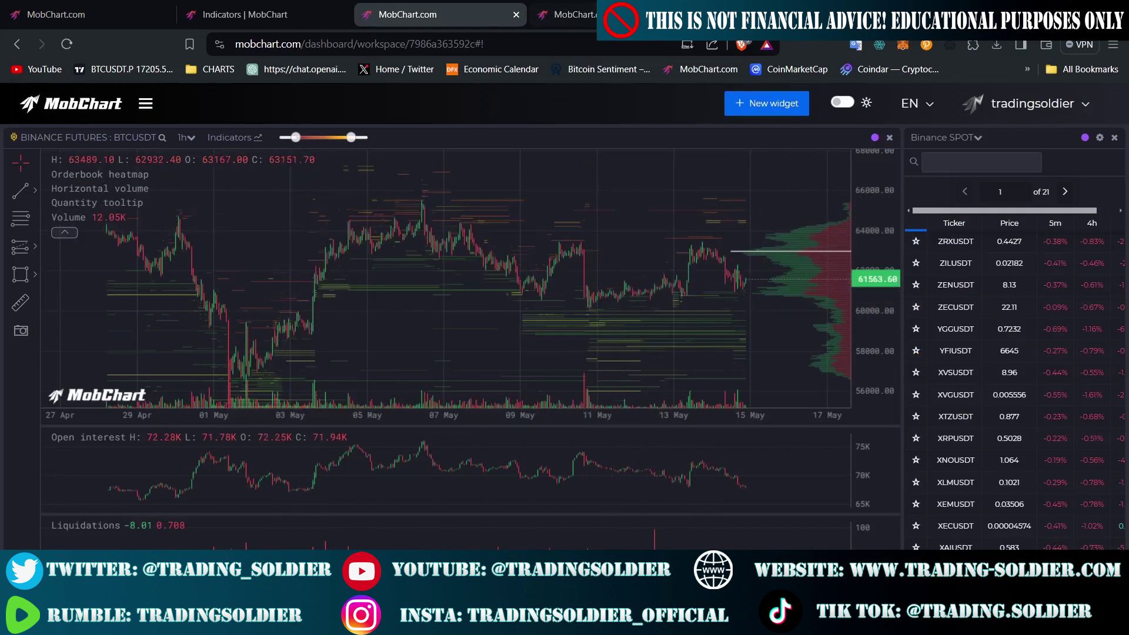
# Step: Open MobChart's sign-up page from the Referrals section of trading-soldier.com and highlight the referral parameter in the page address
pyautogui.click(564, 14)
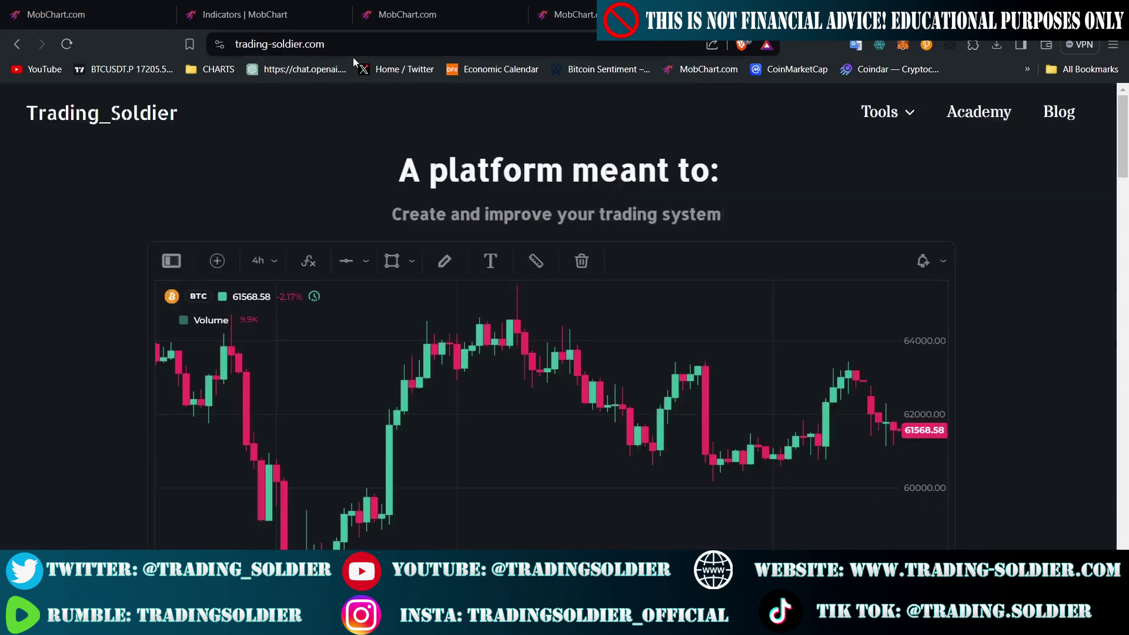
pyautogui.scroll(-15, 1031, 366)
pyautogui.scroll(-20, 1031, 370)
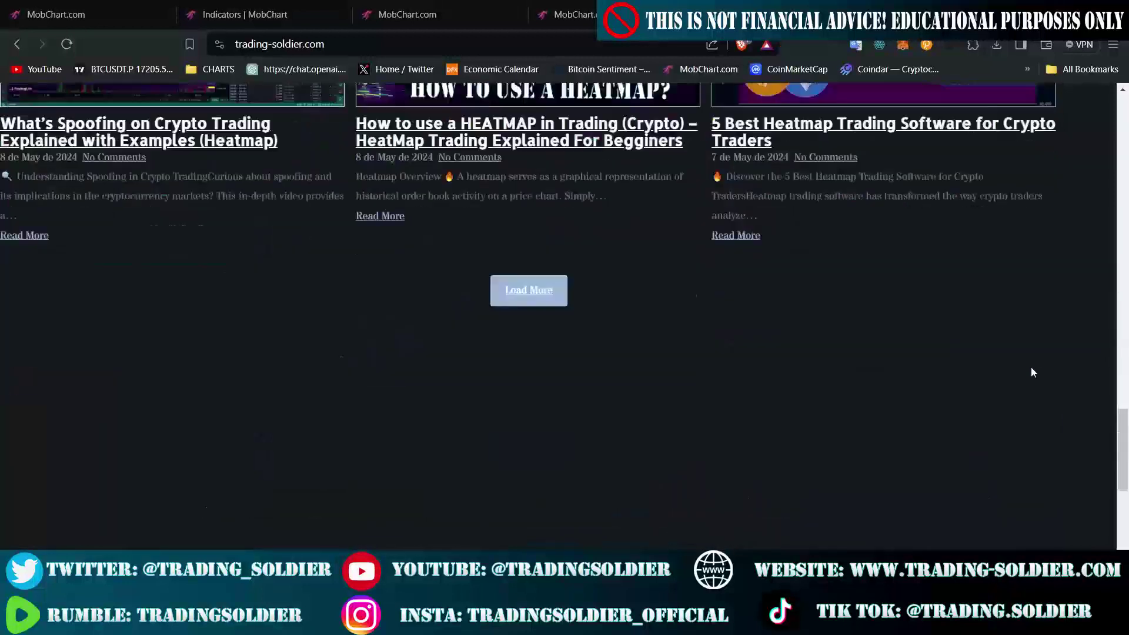
pyautogui.scroll(9, 582, 532)
pyautogui.scroll(-5, 582, 532)
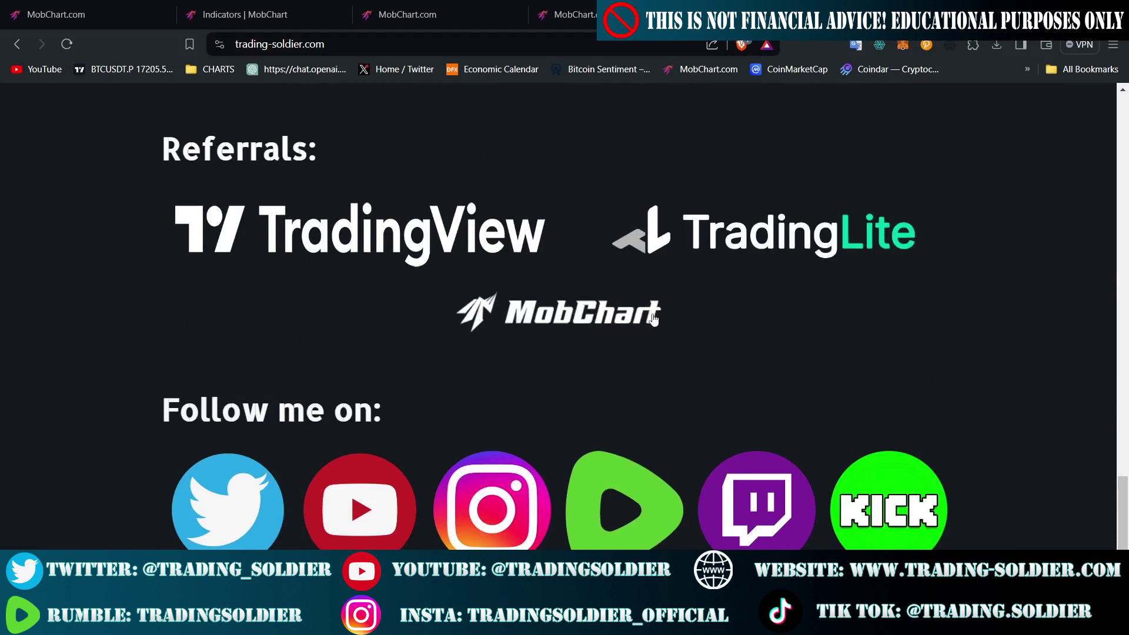
pyautogui.click(584, 320)
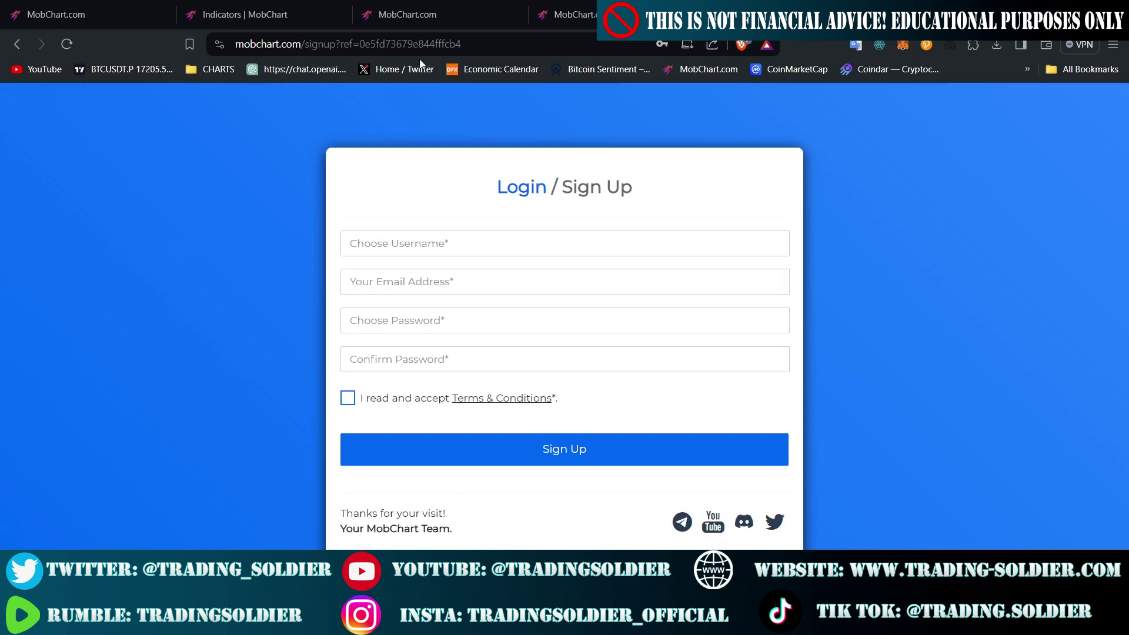
pyautogui.moveTo(341, 43); pyautogui.dragTo(495, 44)
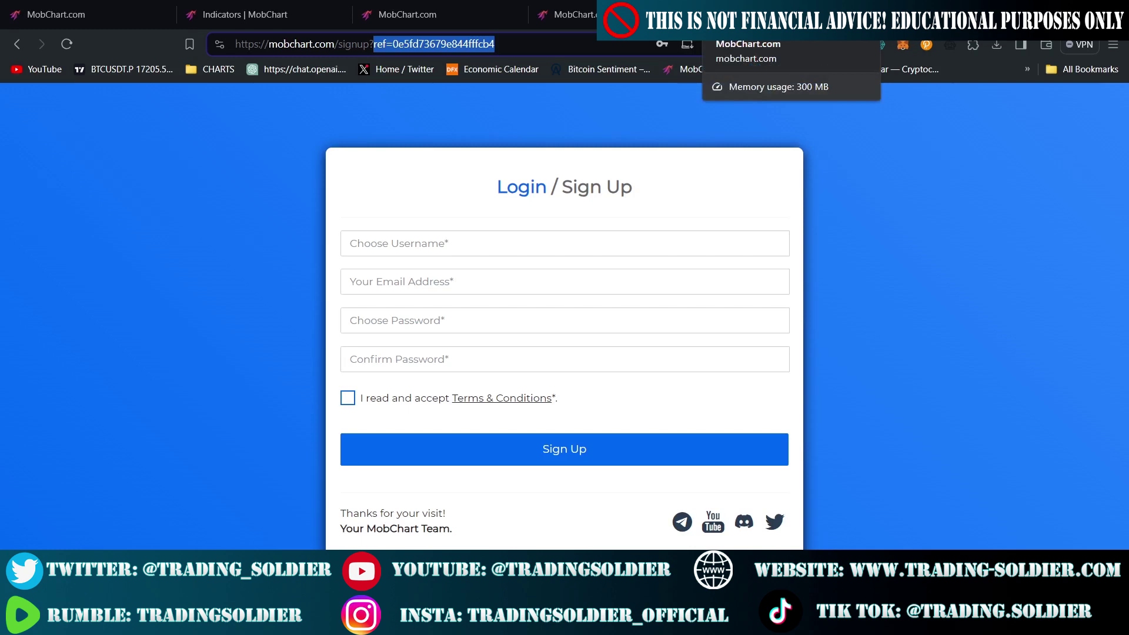
# Step: Revisit the limit order screener, the BTCUSDT futures chart and the monthly plans on the pricing page
pyautogui.click(567, 12)
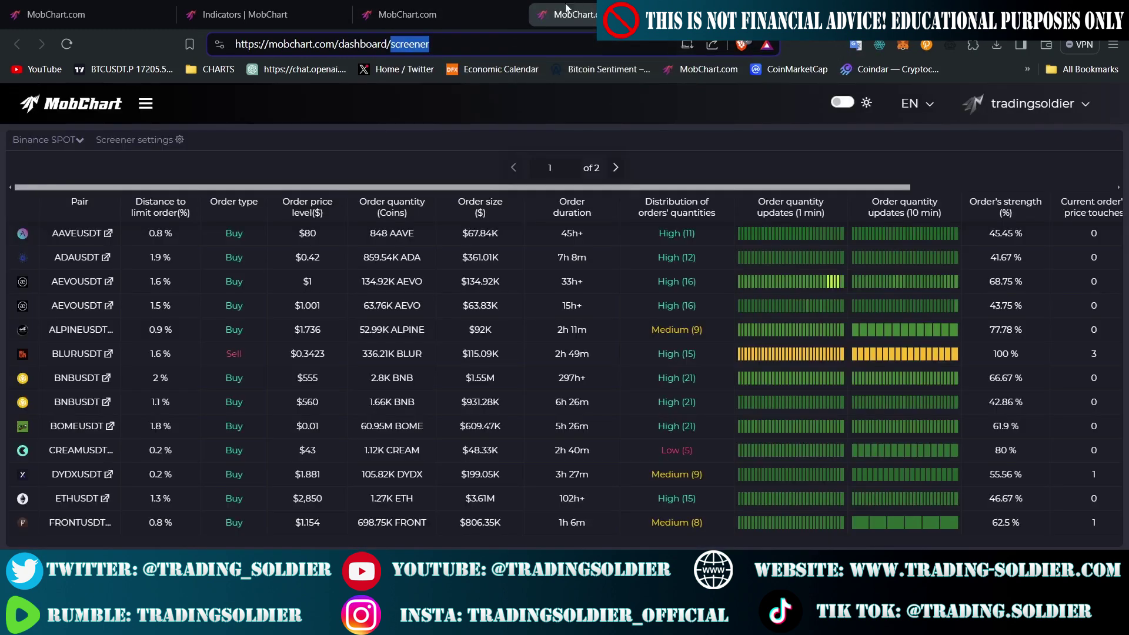
pyautogui.click(460, 12)
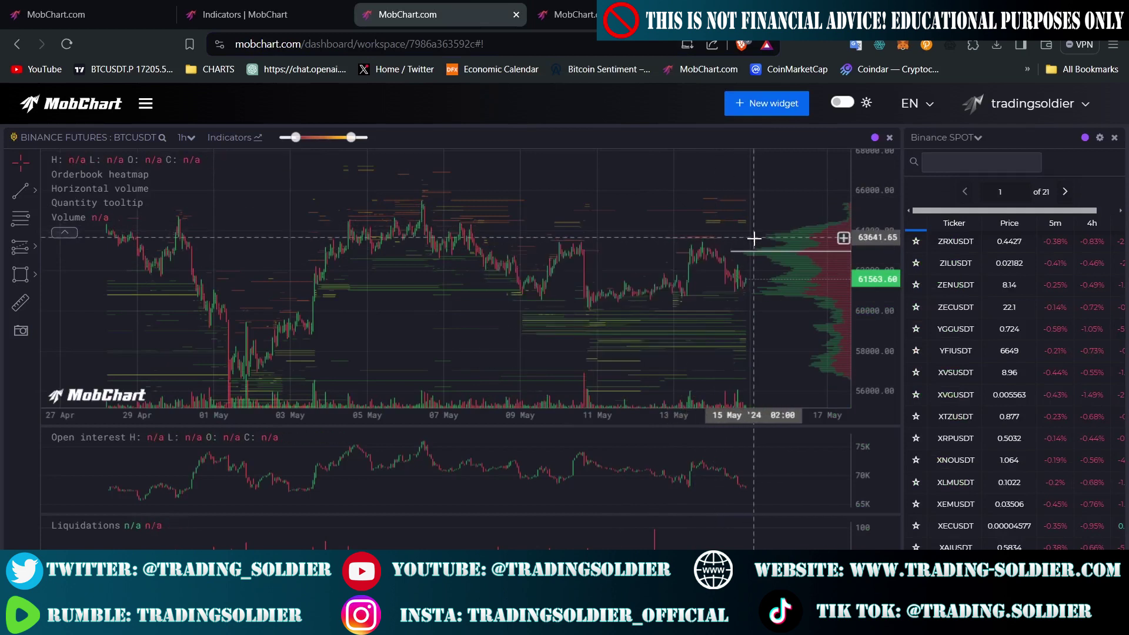
pyautogui.click(105, 6)
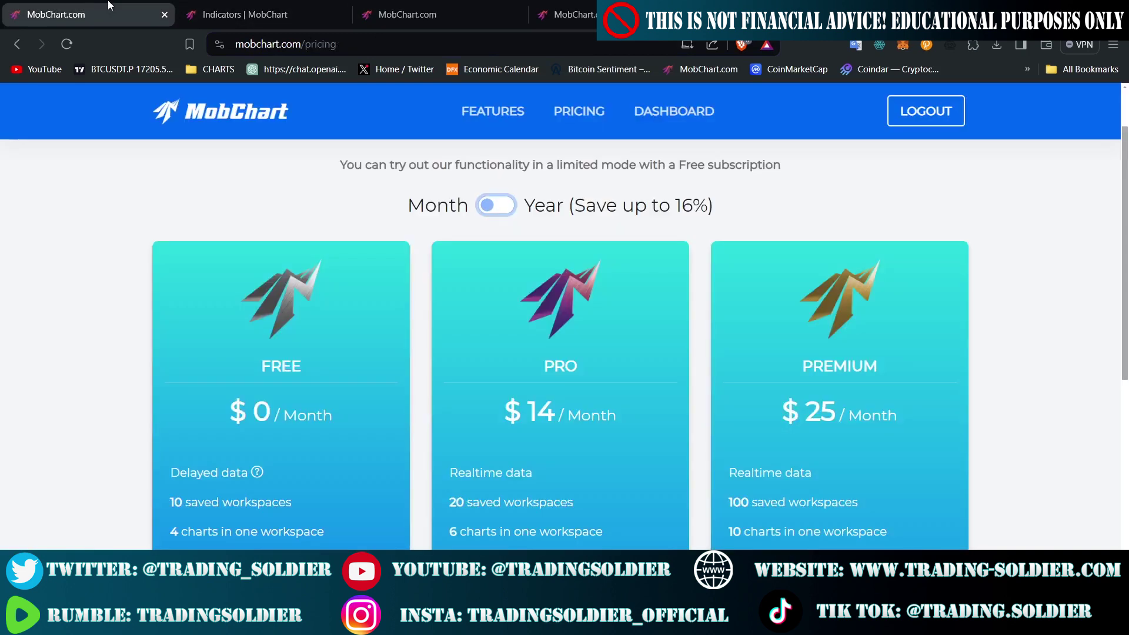
# Step: Return to the BTCUSDT futures chart and inspect the heatmap and horizontal volume around the most recent candles
pyautogui.click(416, 8)
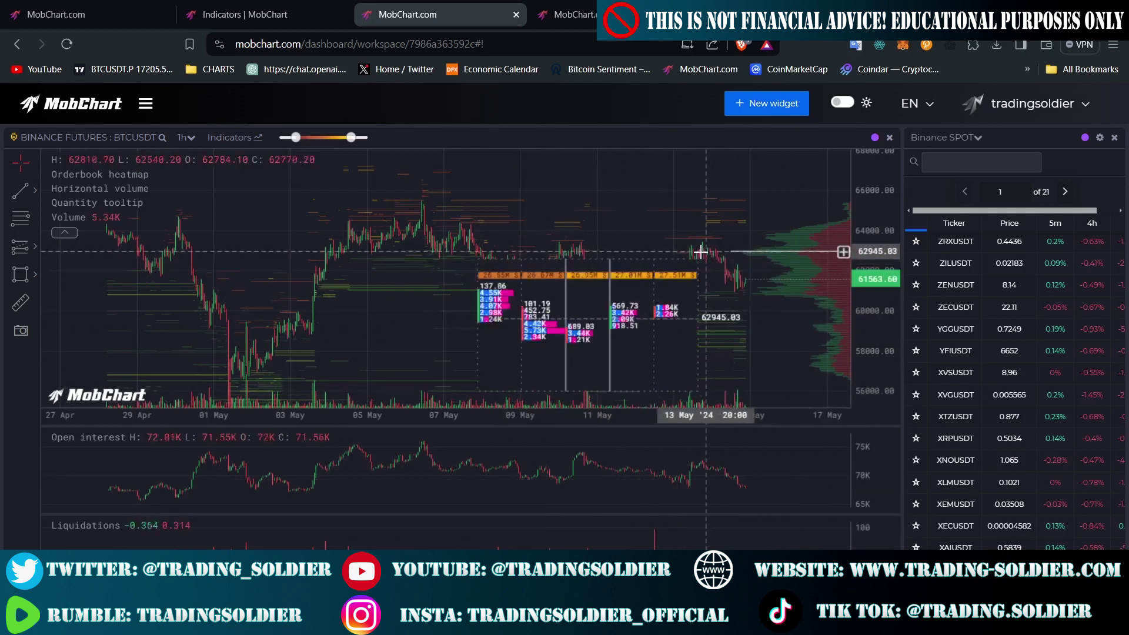
pyautogui.scroll(5, 760, 231)
pyautogui.scroll(-5, 759, 231)
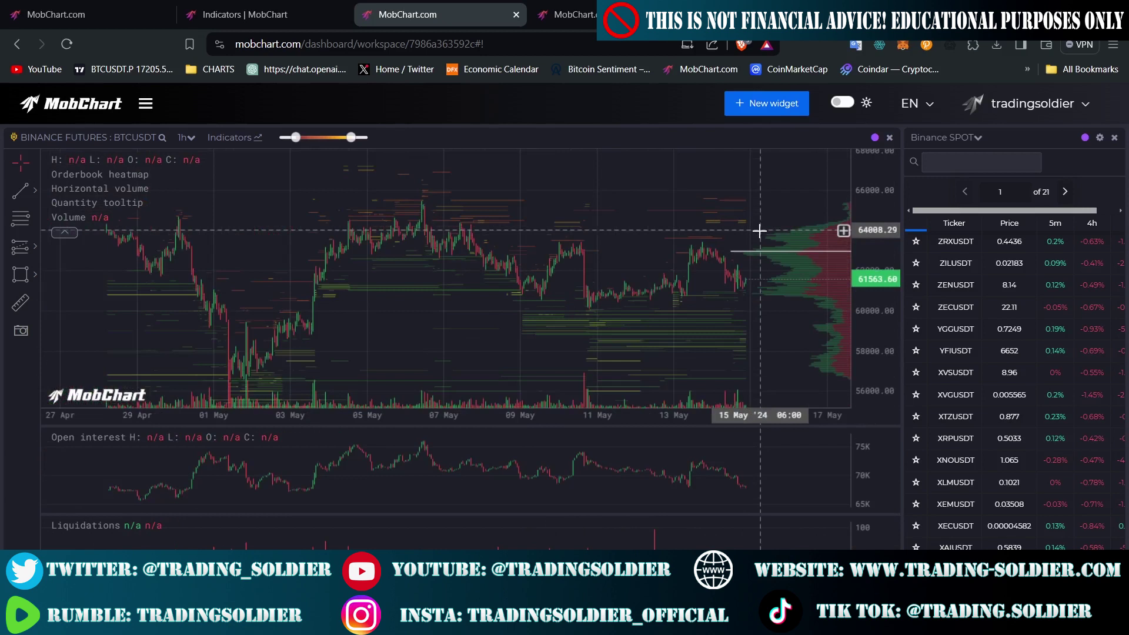
pyautogui.moveTo(759, 231); pyautogui.dragTo(701, 188)
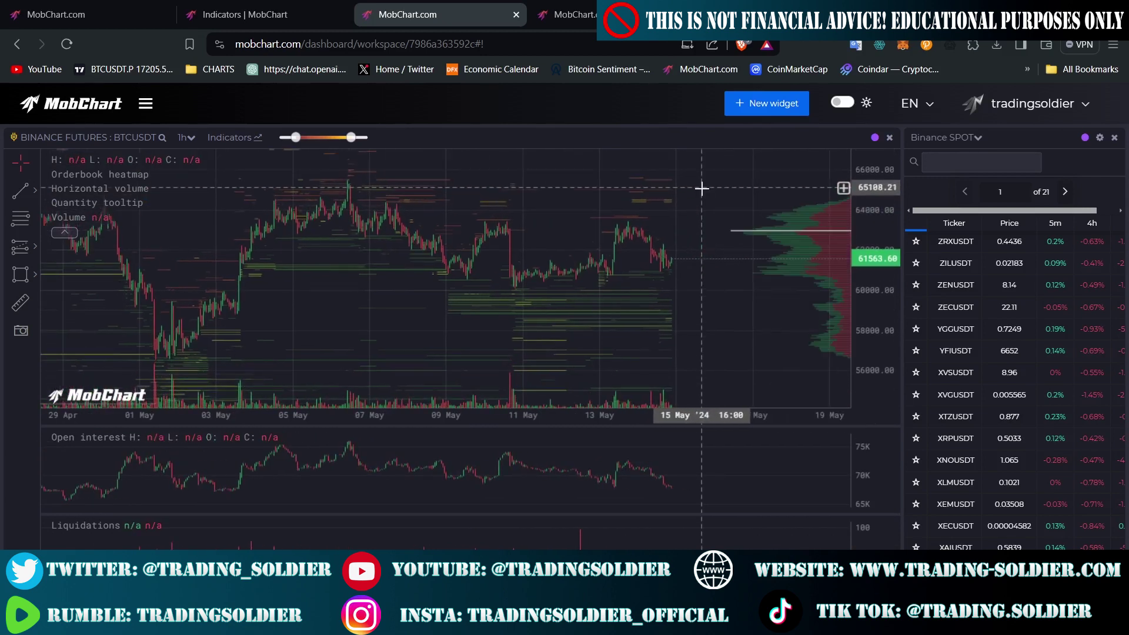